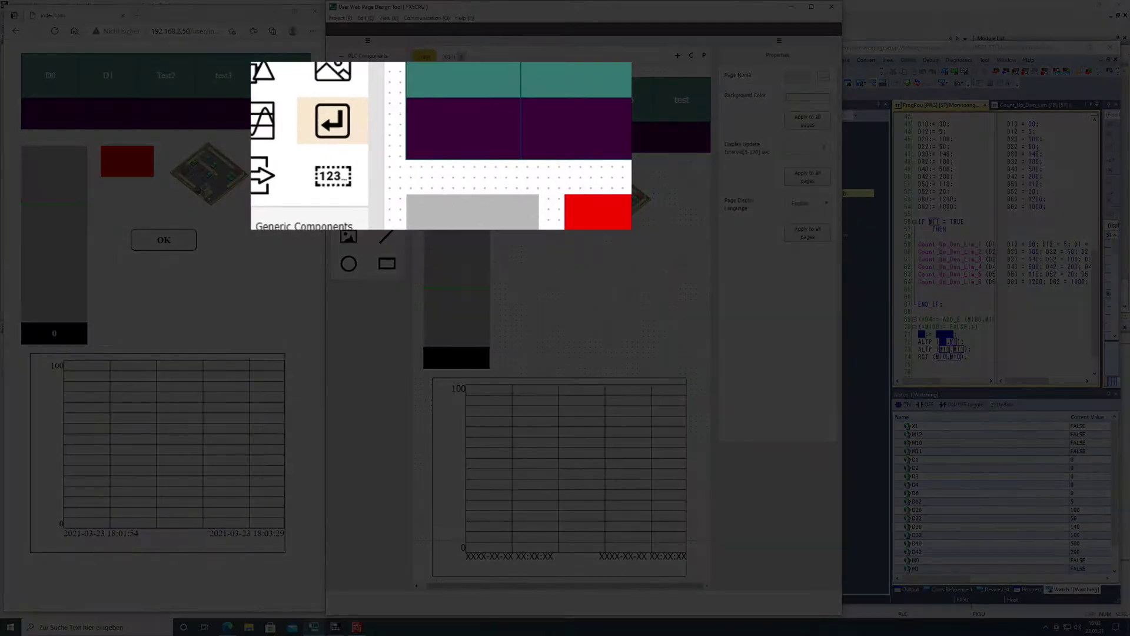
- Place a write button below the picture at about X 306, Y 463 and assign it to device M, number 12
drag(388, 137, 554, 282)
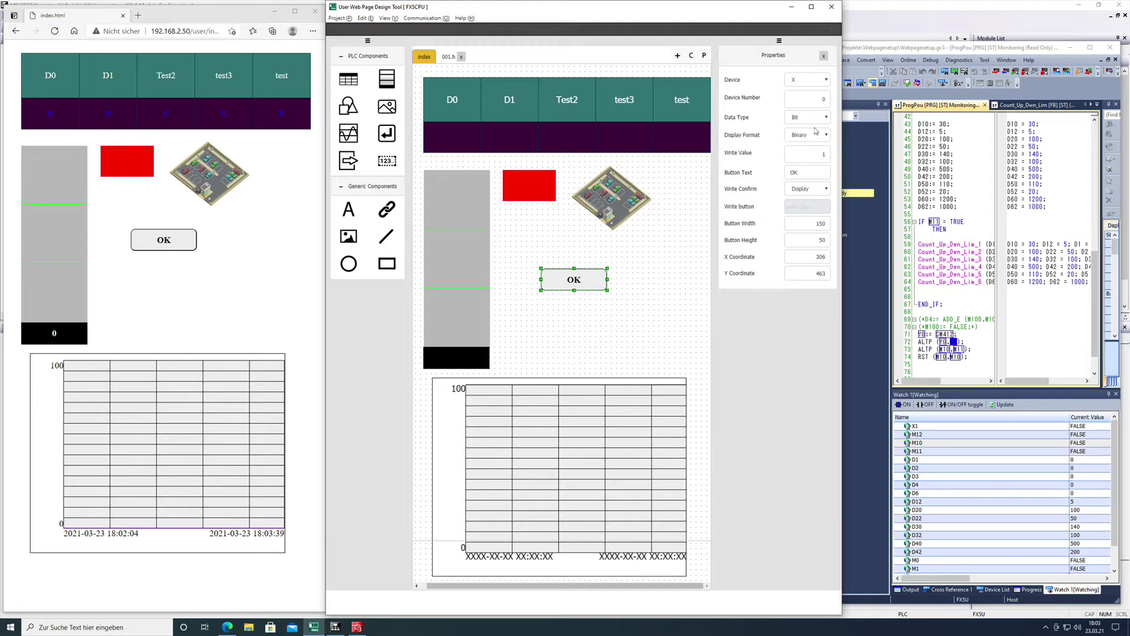
click(827, 82)
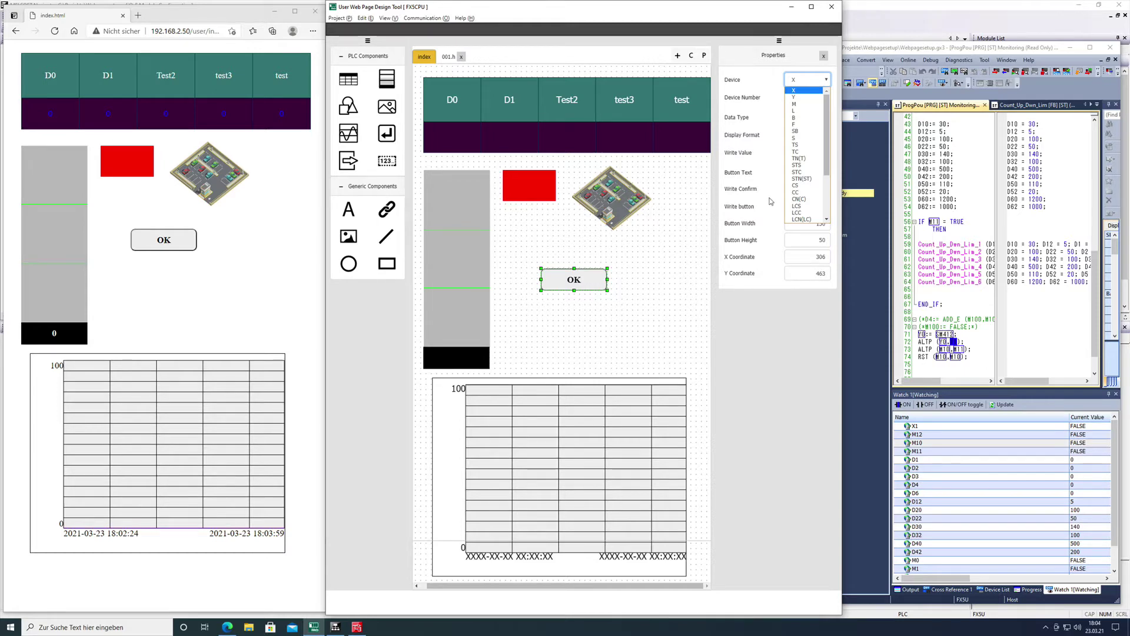
click(801, 104)
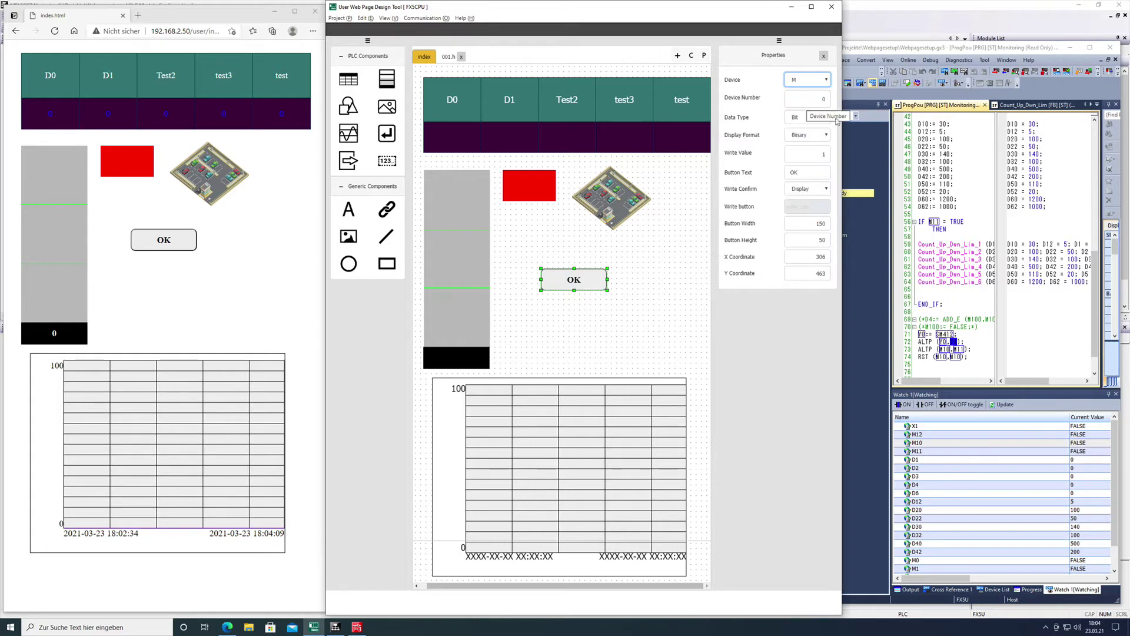
double_click(815, 99)
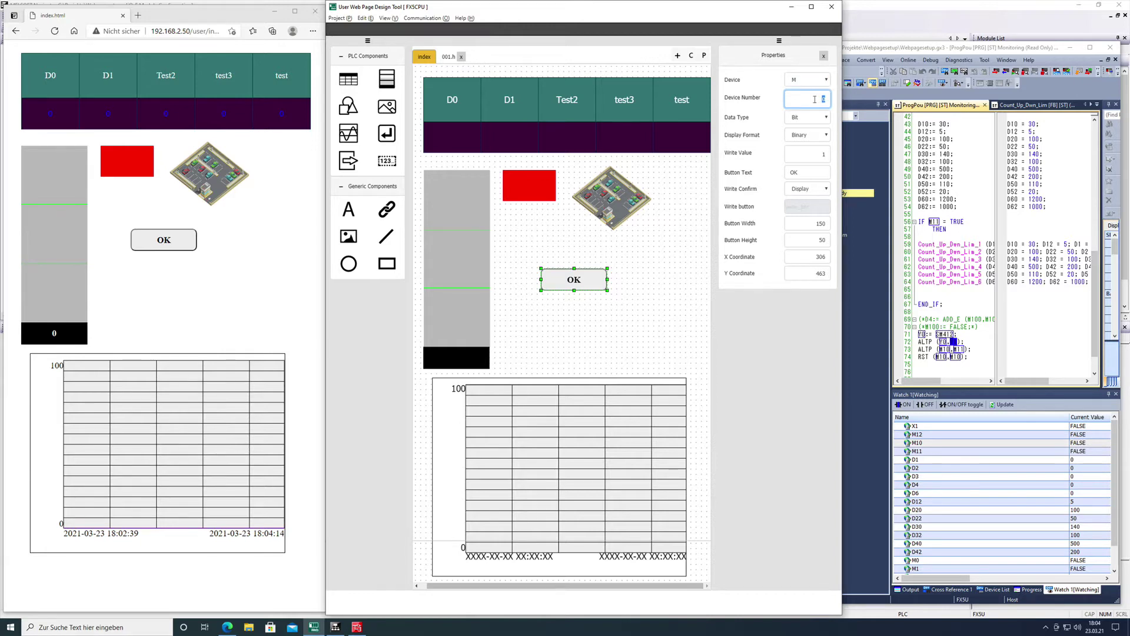
text(12)
- Set the new button's text to "Write M12"
double_click(790, 172)
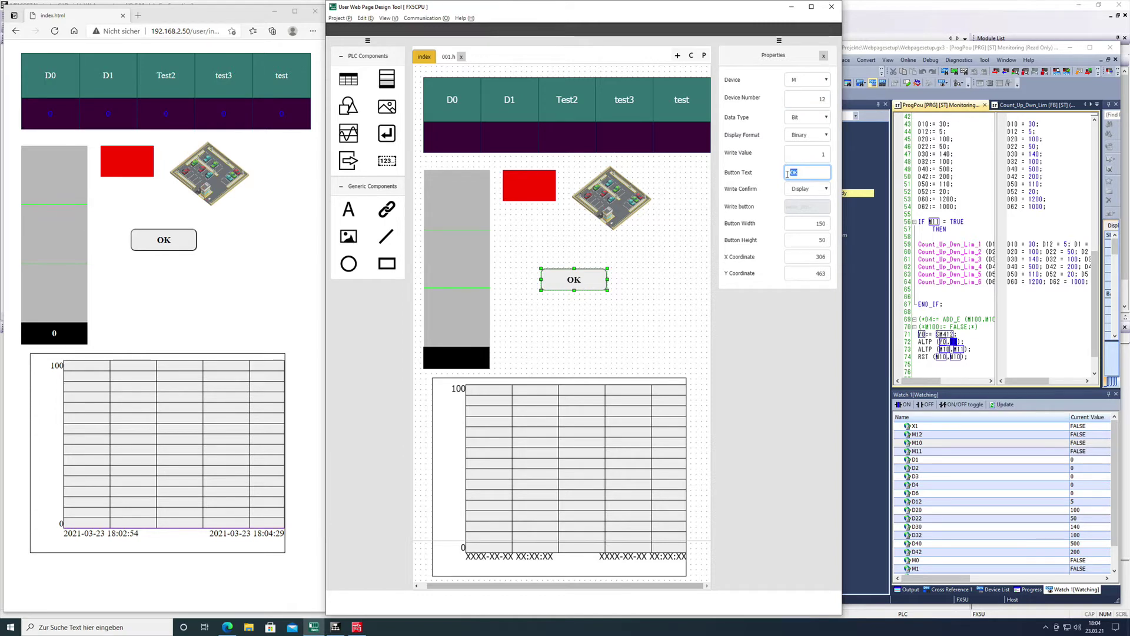
text(Write M12)
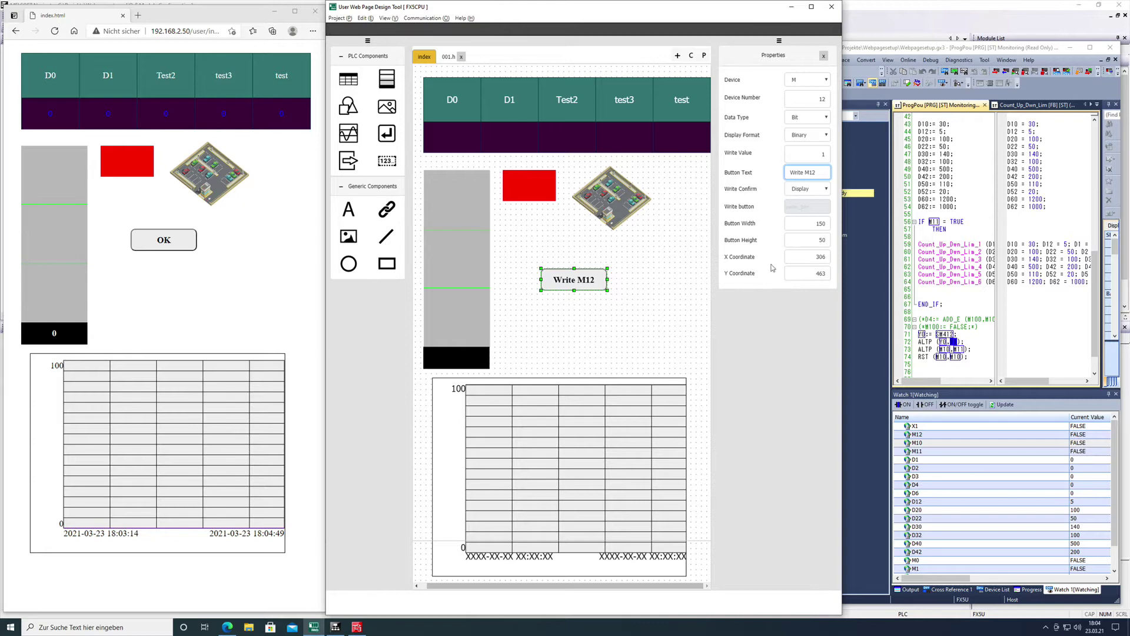
click(594, 311)
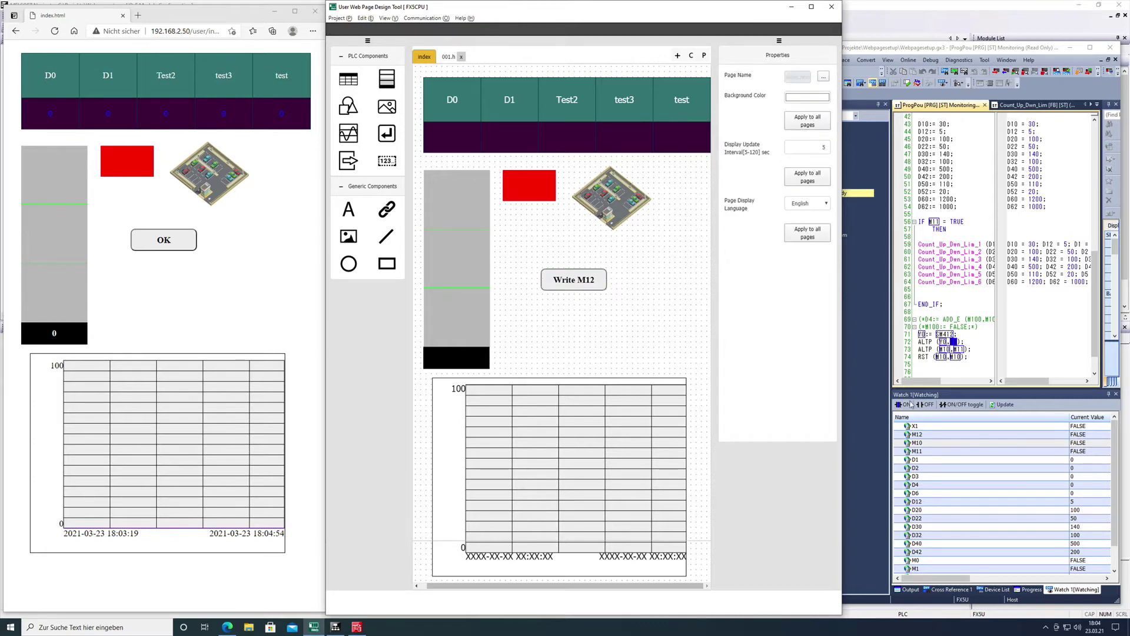
click(1054, 347)
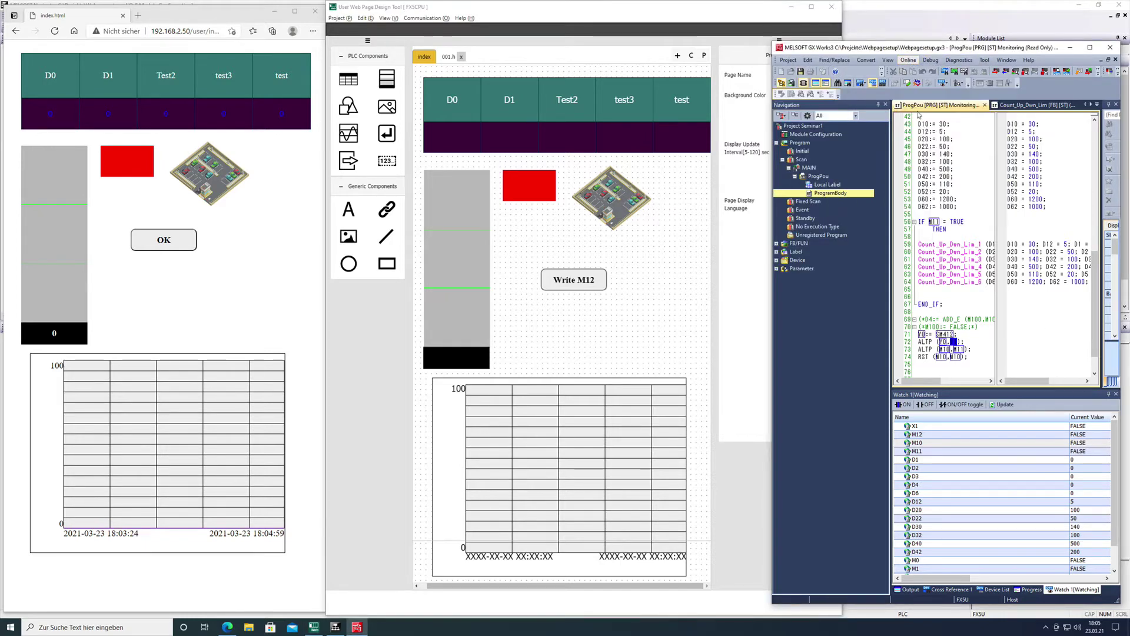
click(913, 61)
click(924, 102)
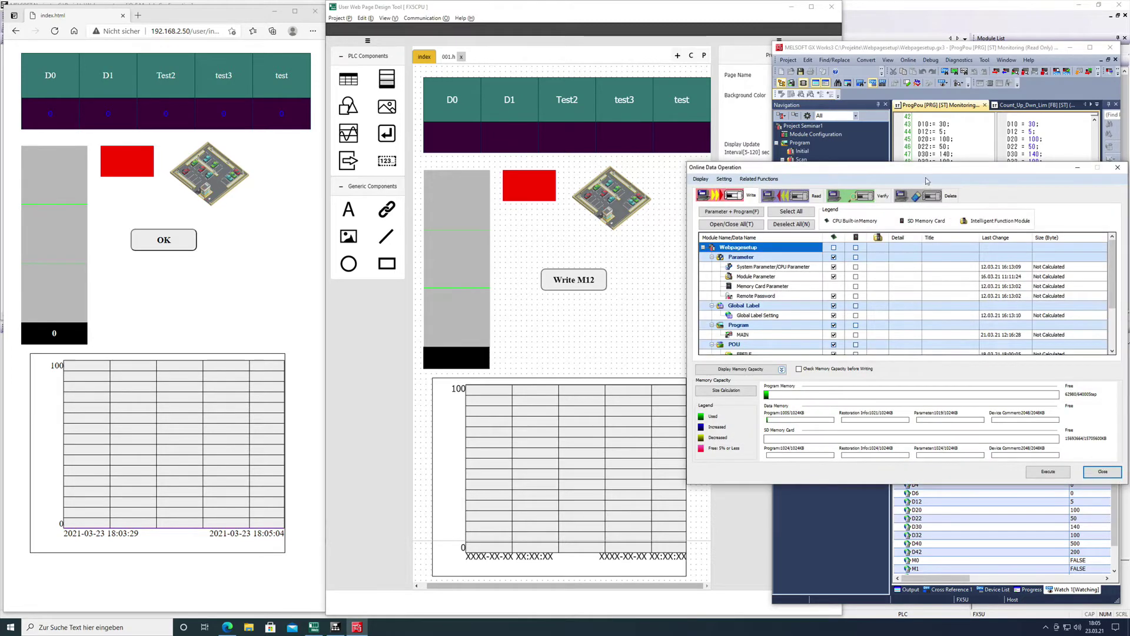
click(1118, 169)
- Execute a remote STOP of the currently specified station in GX Works3
click(910, 61)
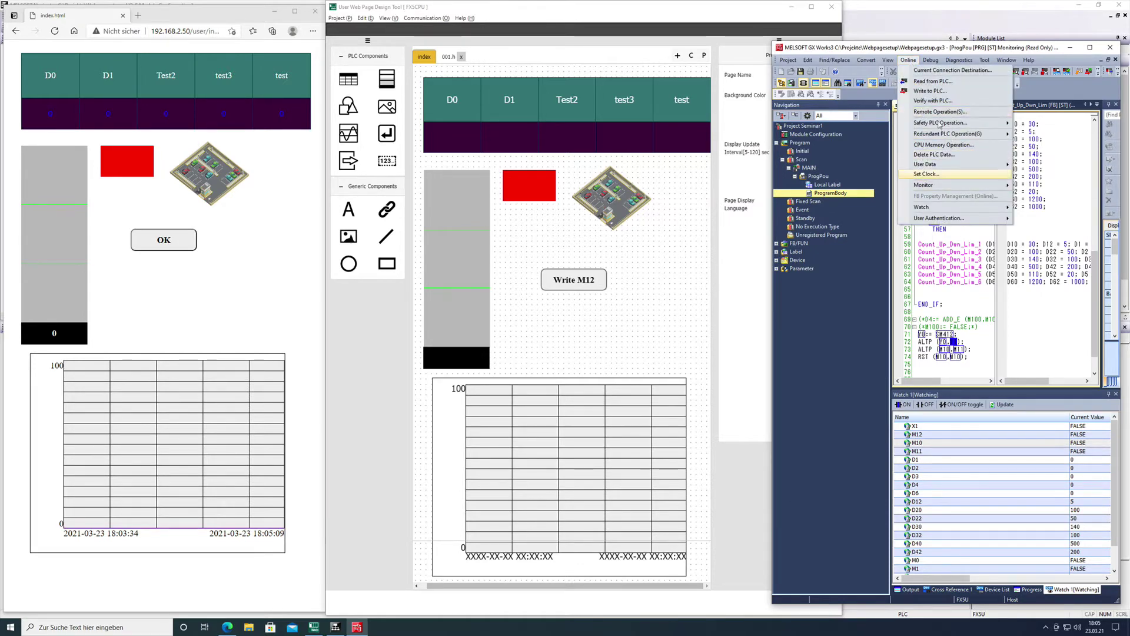
click(936, 112)
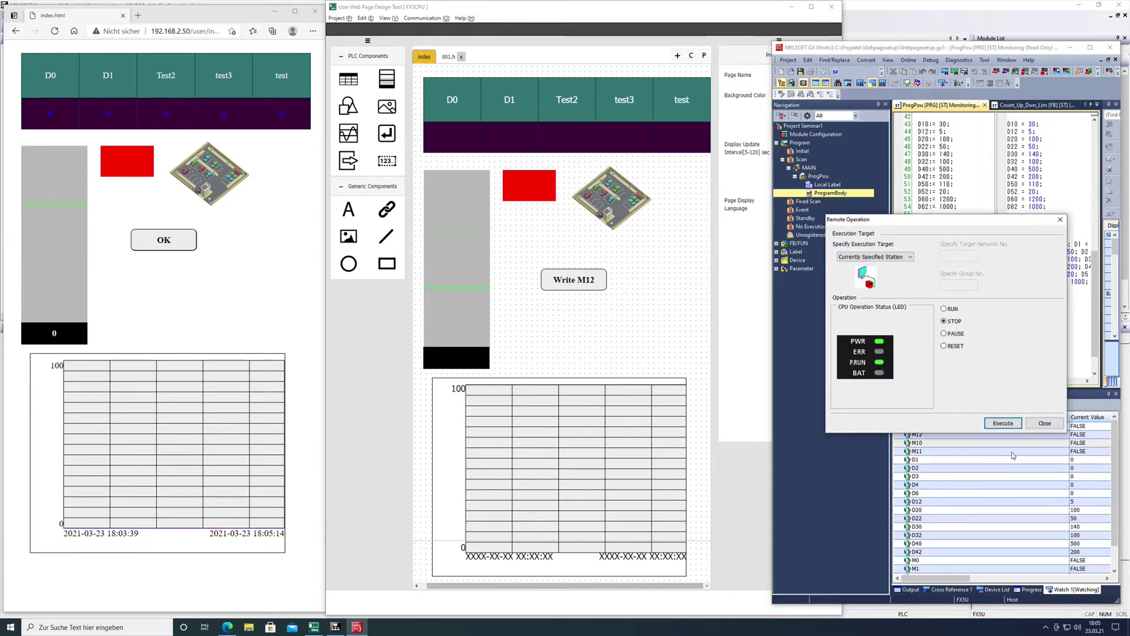
click(1006, 424)
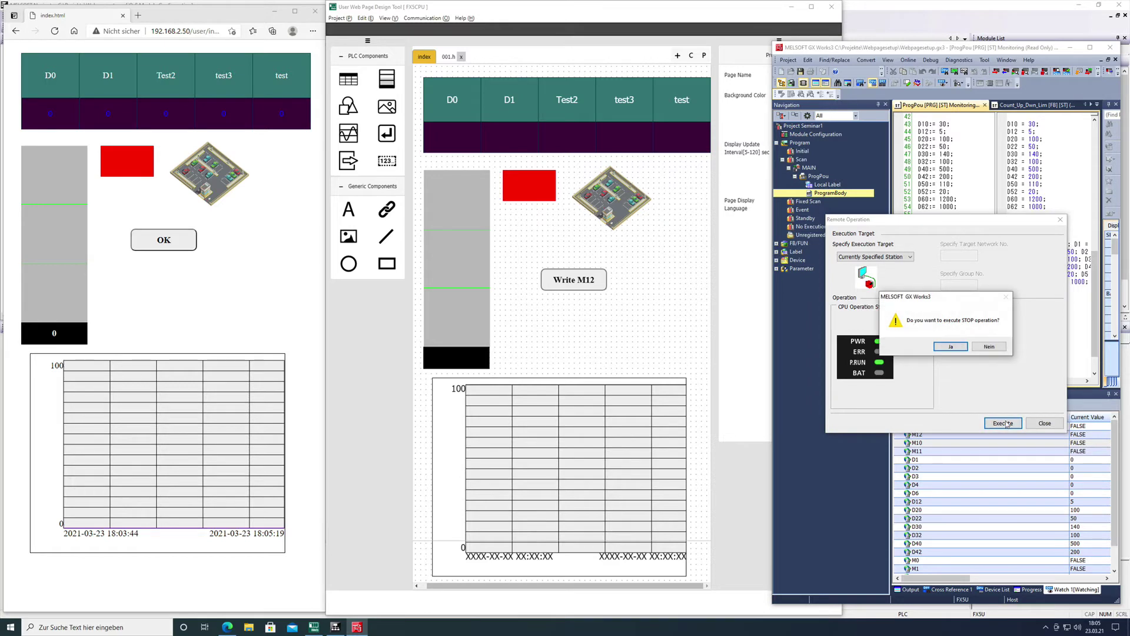
click(950, 347)
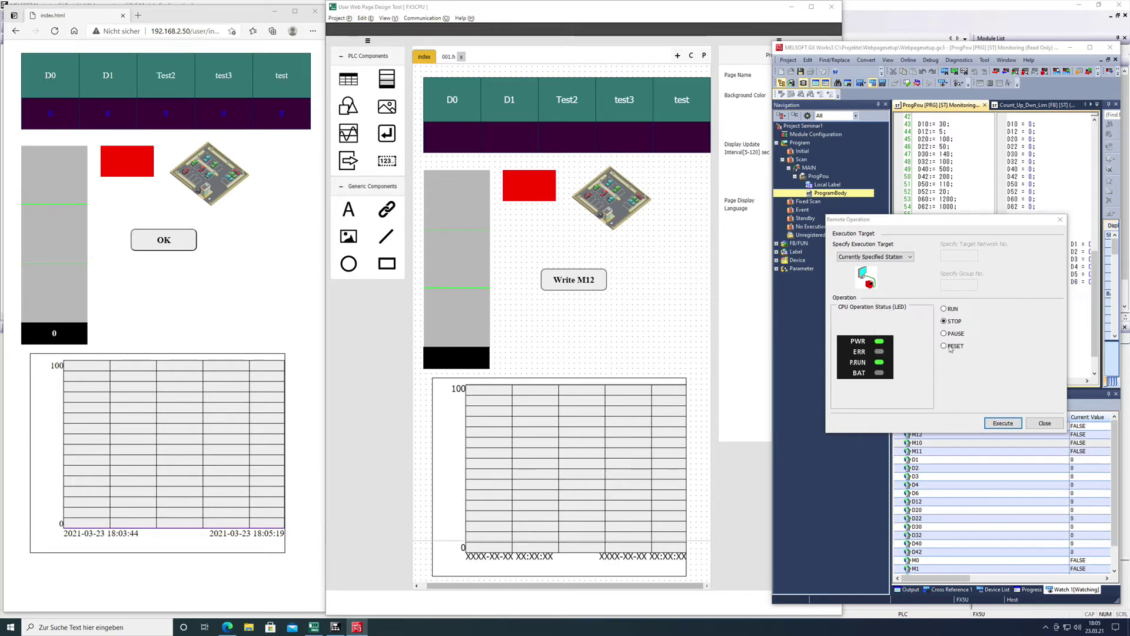
- In the User Web Page Design Tool, write the web page to the PLC, including the project file and deleting existing user files first
click(419, 20)
click(416, 50)
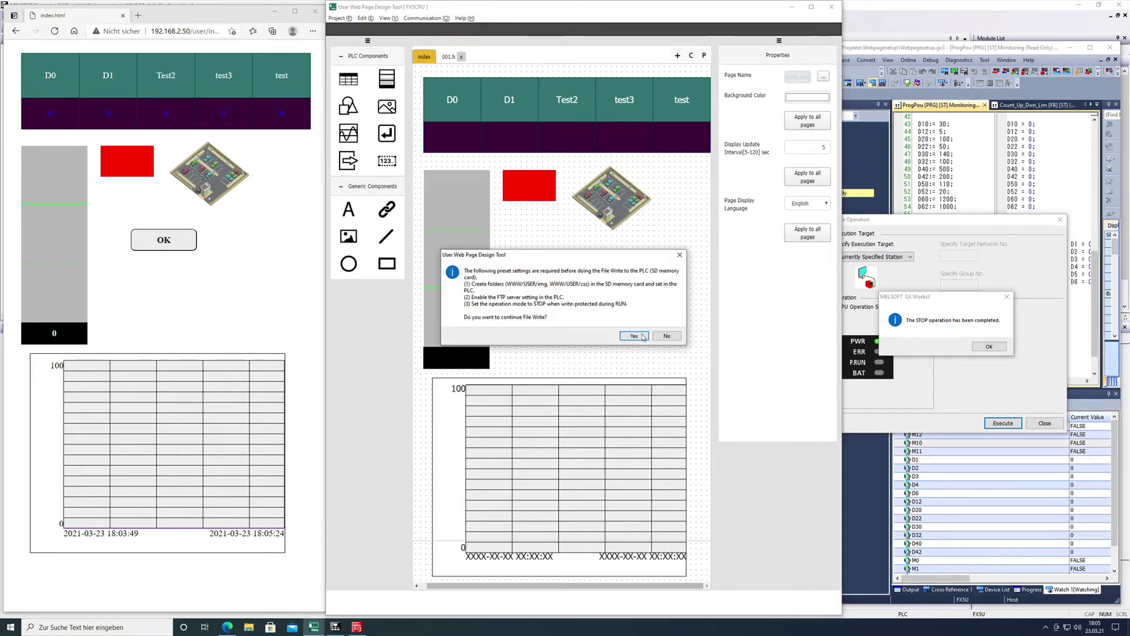
click(634, 335)
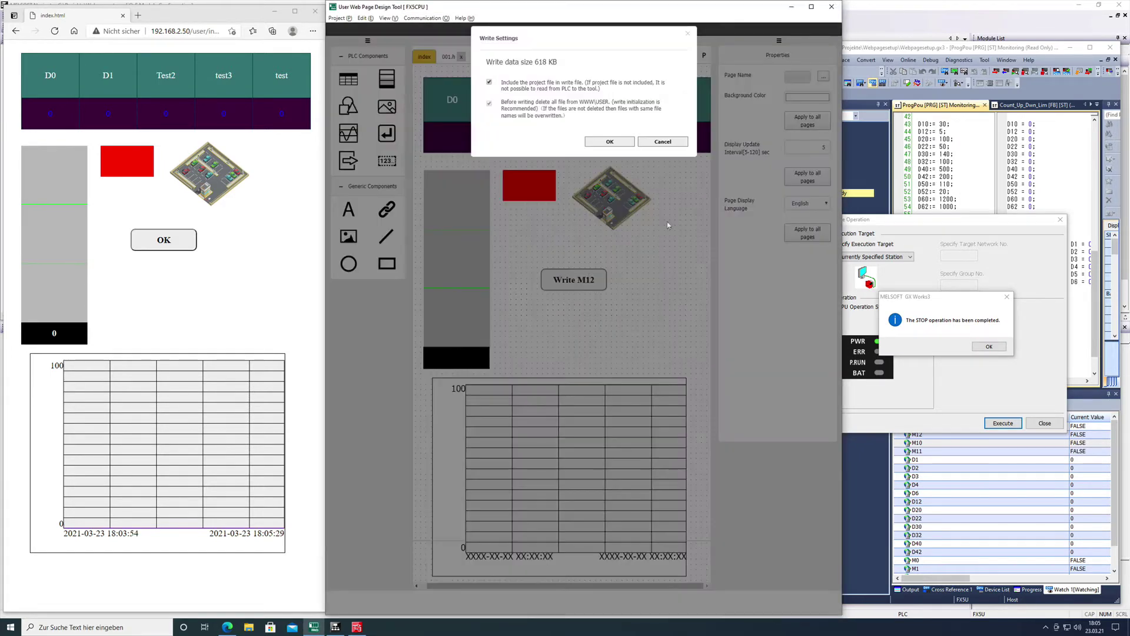
click(618, 143)
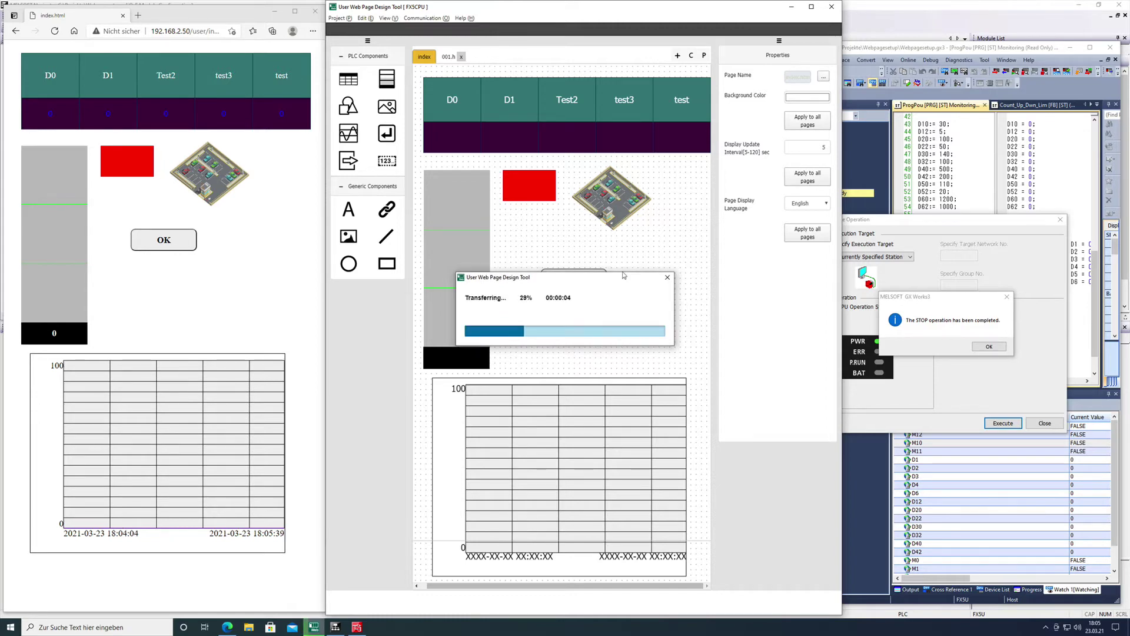
- Return the PLC to operation with a remote RUN in GX Works3
click(989, 348)
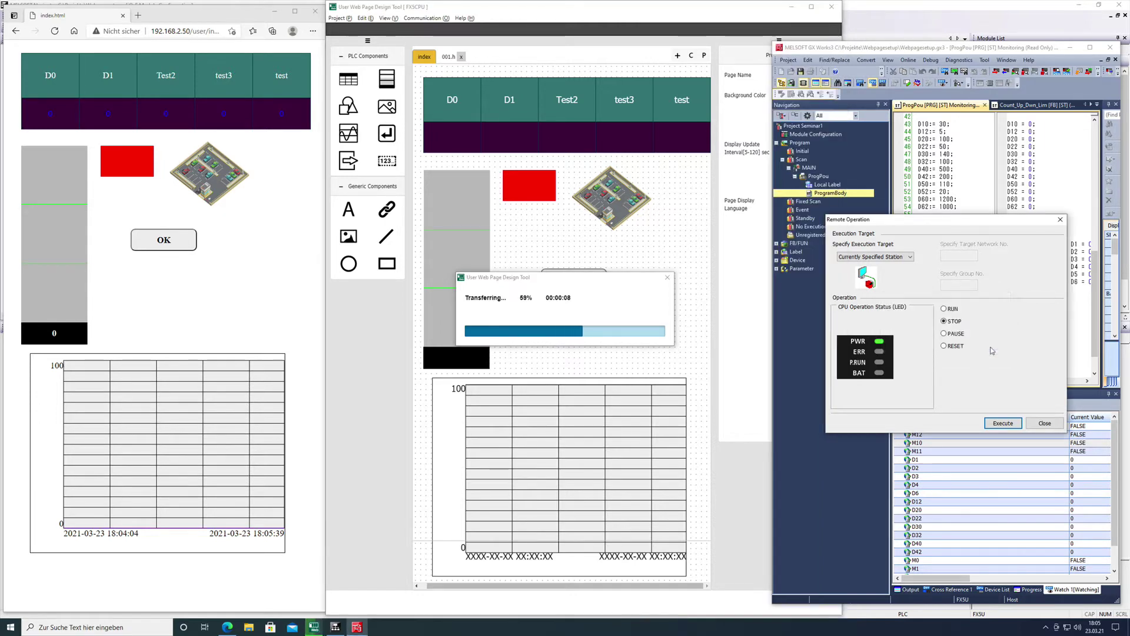
click(945, 308)
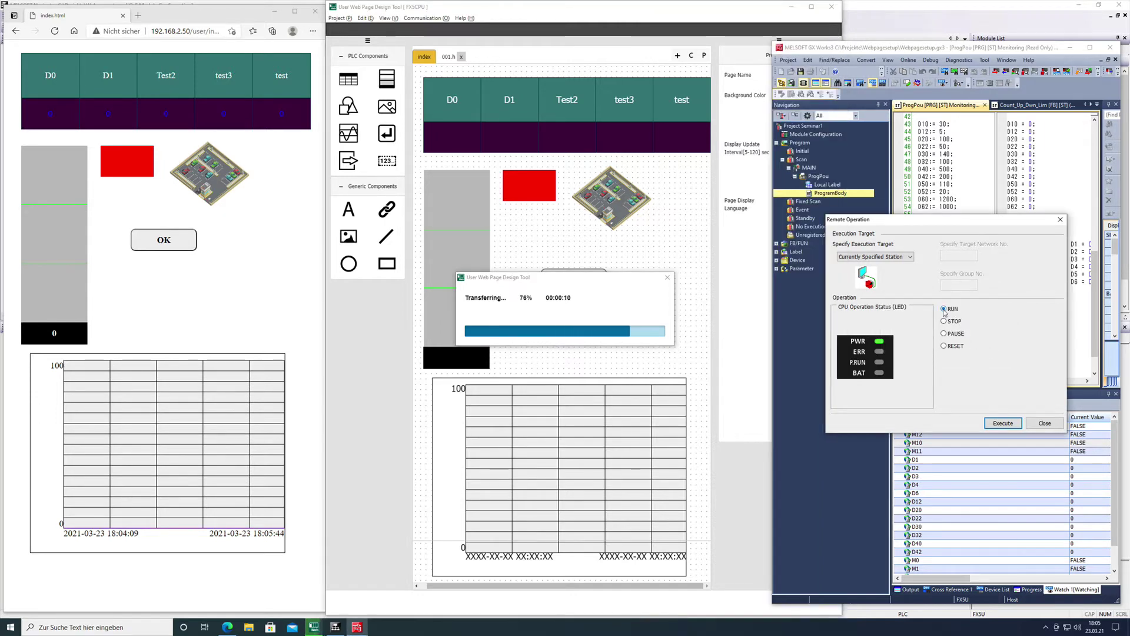
click(1002, 423)
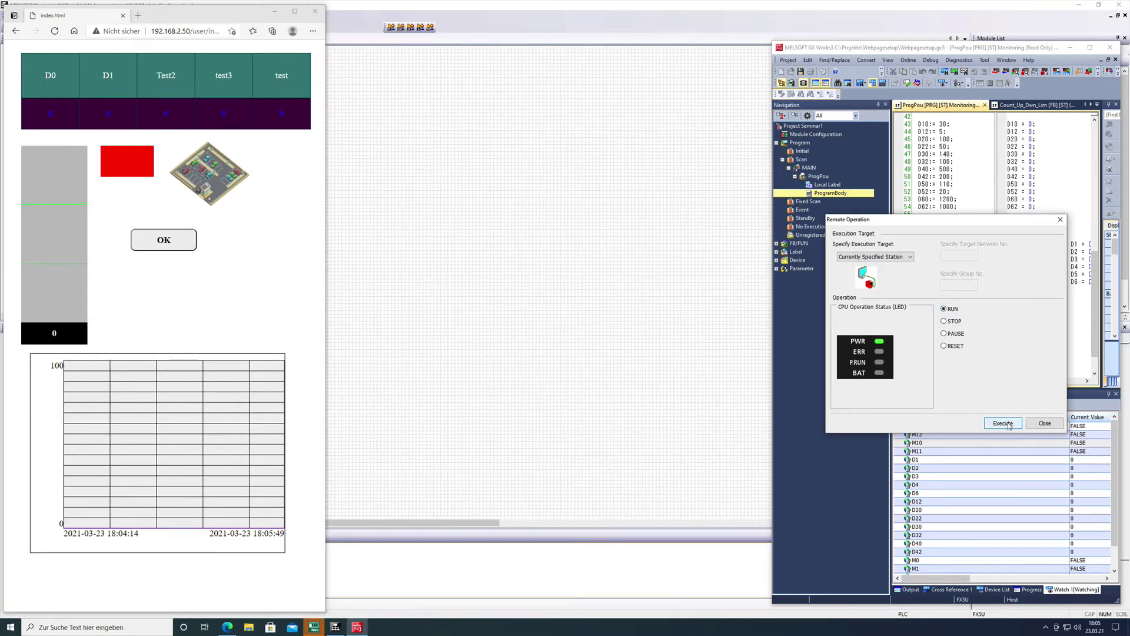
click(312, 628)
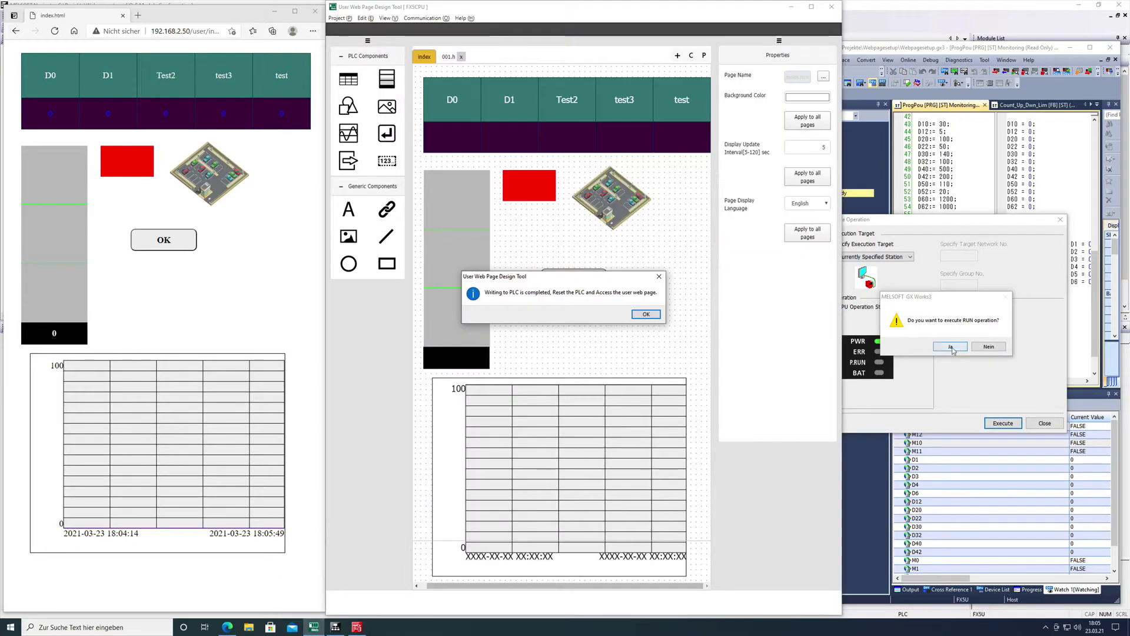
click(950, 347)
click(988, 347)
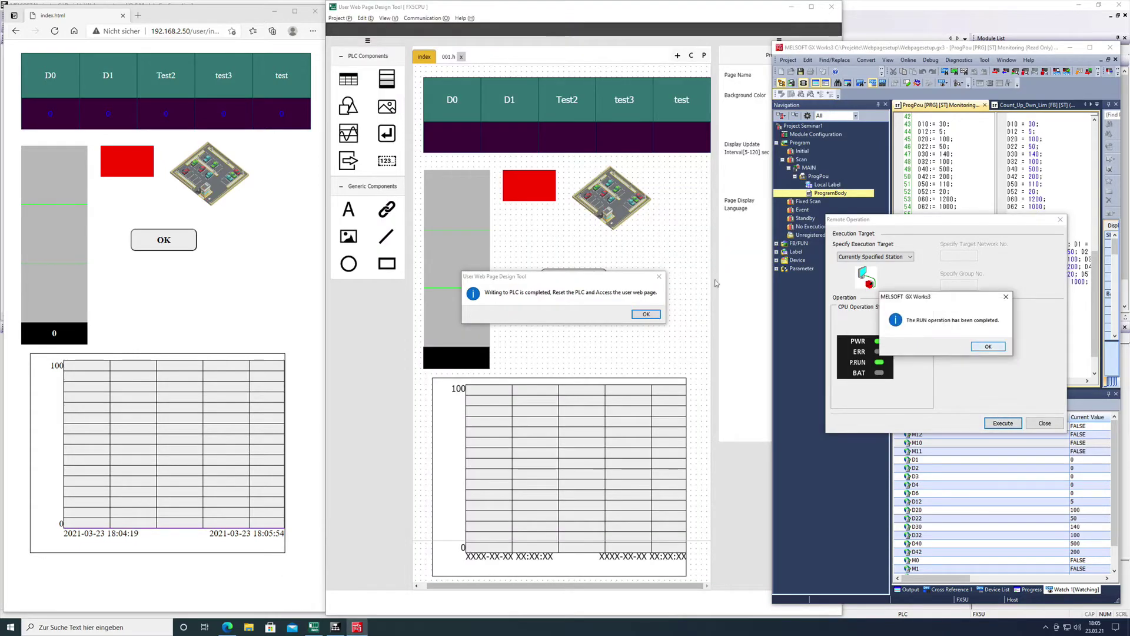
- Reload the index.html page in the browser and close the Remote Operation dialog in GX Works3
click(54, 30)
click(645, 315)
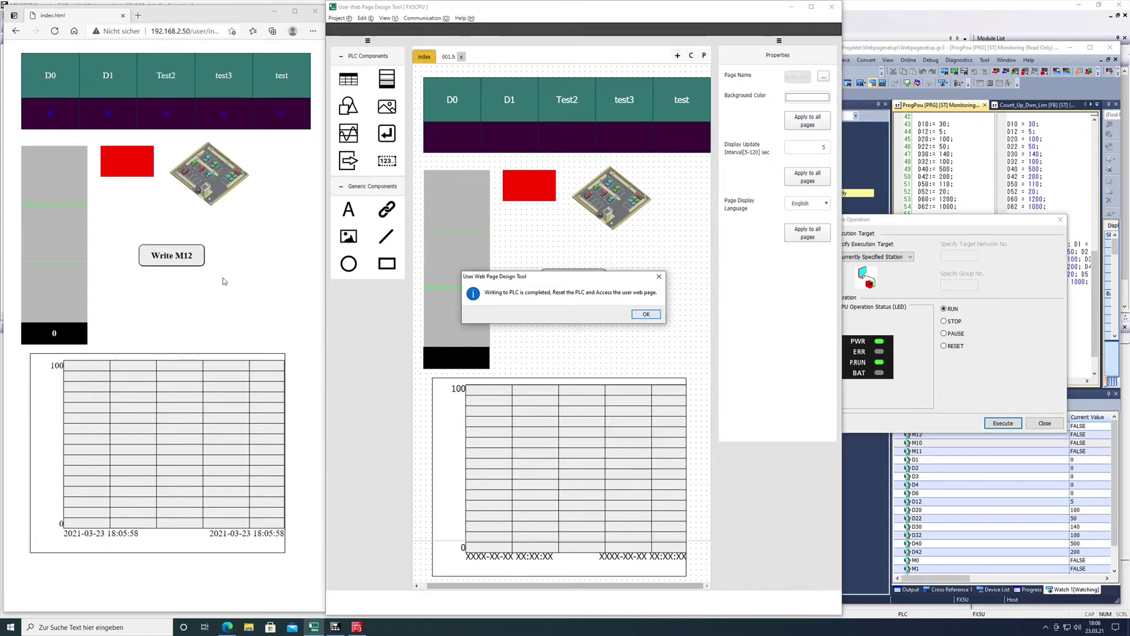
click(978, 499)
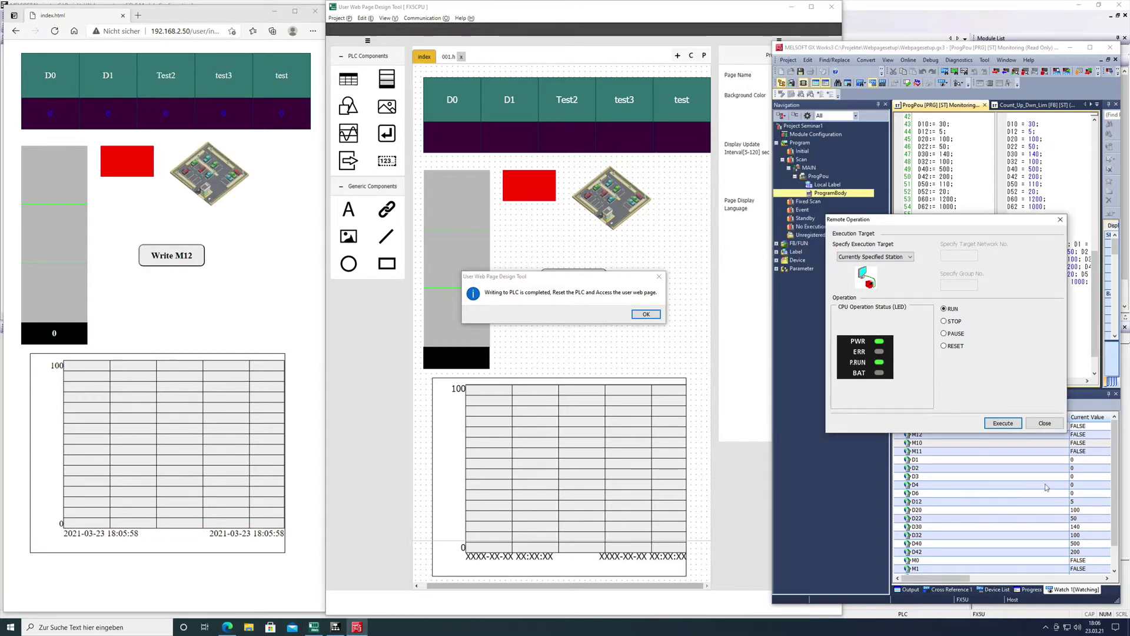
click(1046, 424)
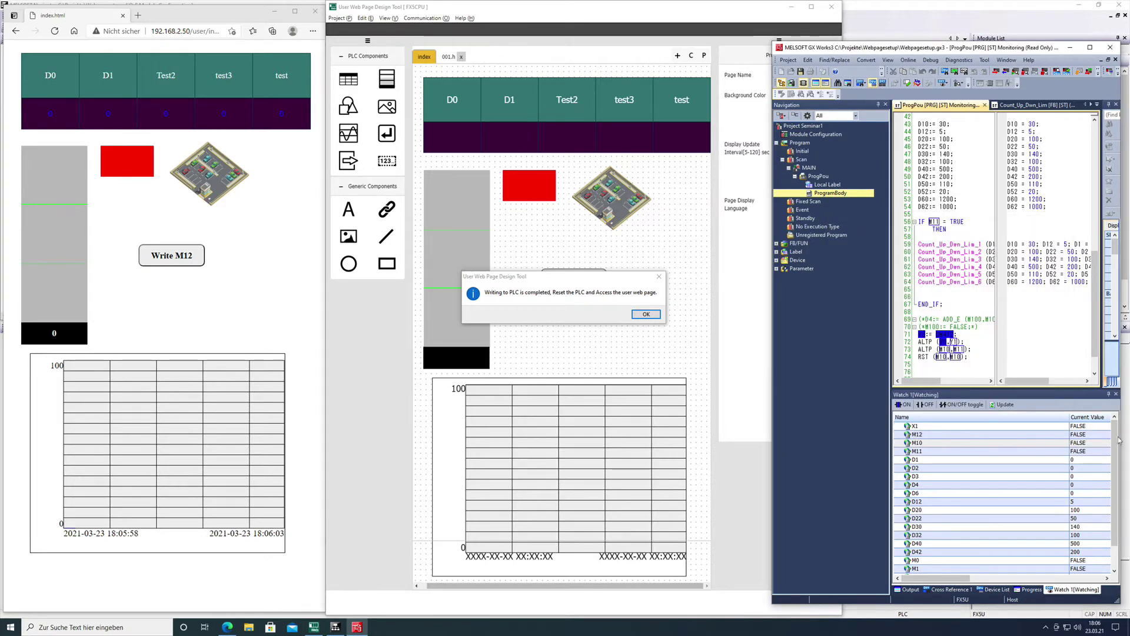
- Write 1 to M12 with the browser page's "Write M12" button, then dismiss the design tool's transfer message
click(176, 257)
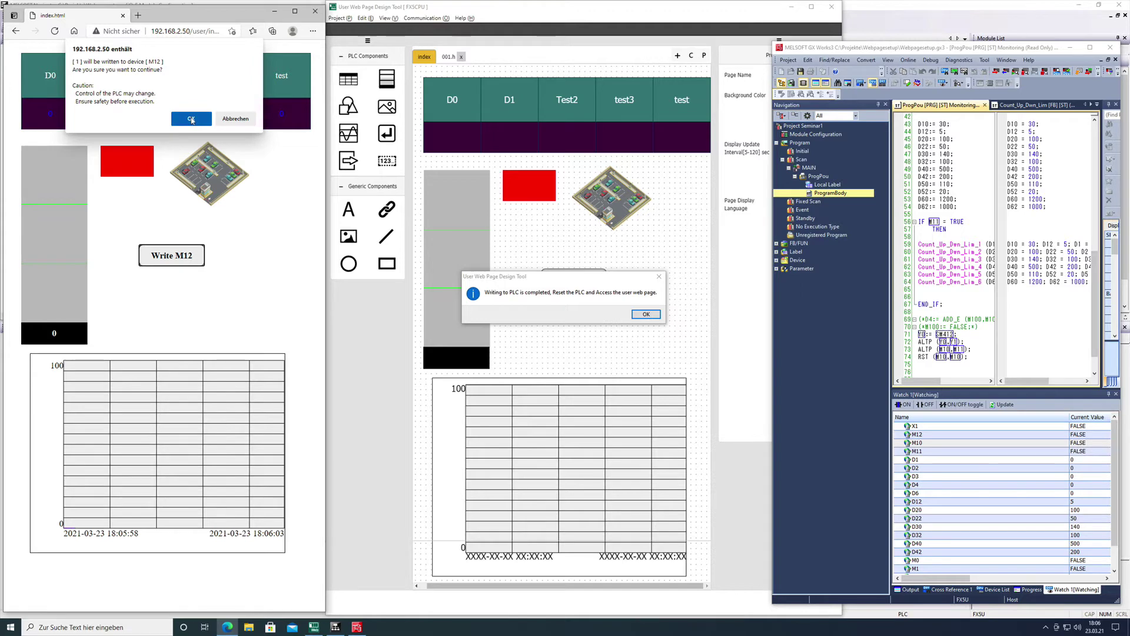
click(192, 120)
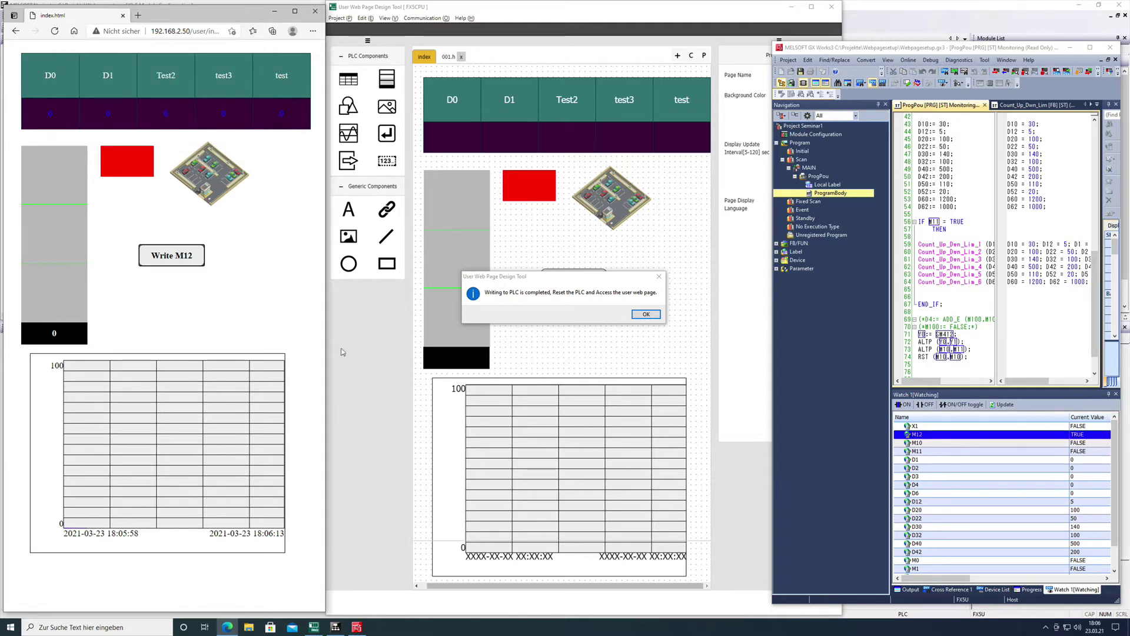
click(656, 317)
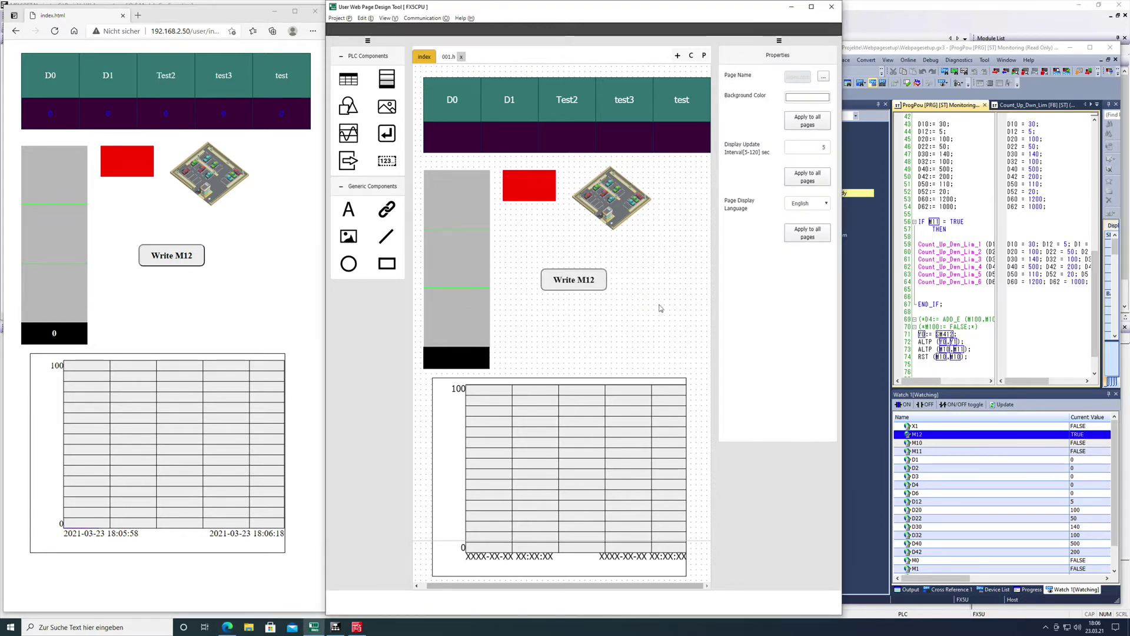
- Duplicate the "Write M12" button and place the copy directly below it at about X 300, Y 540
click(573, 281)
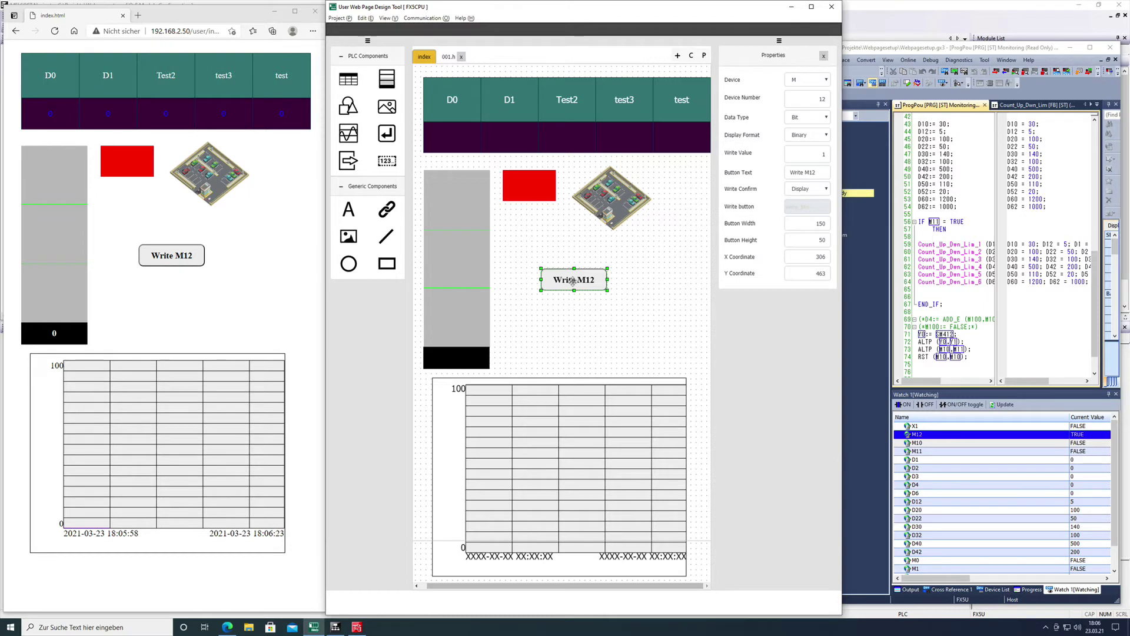
right_click(574, 282)
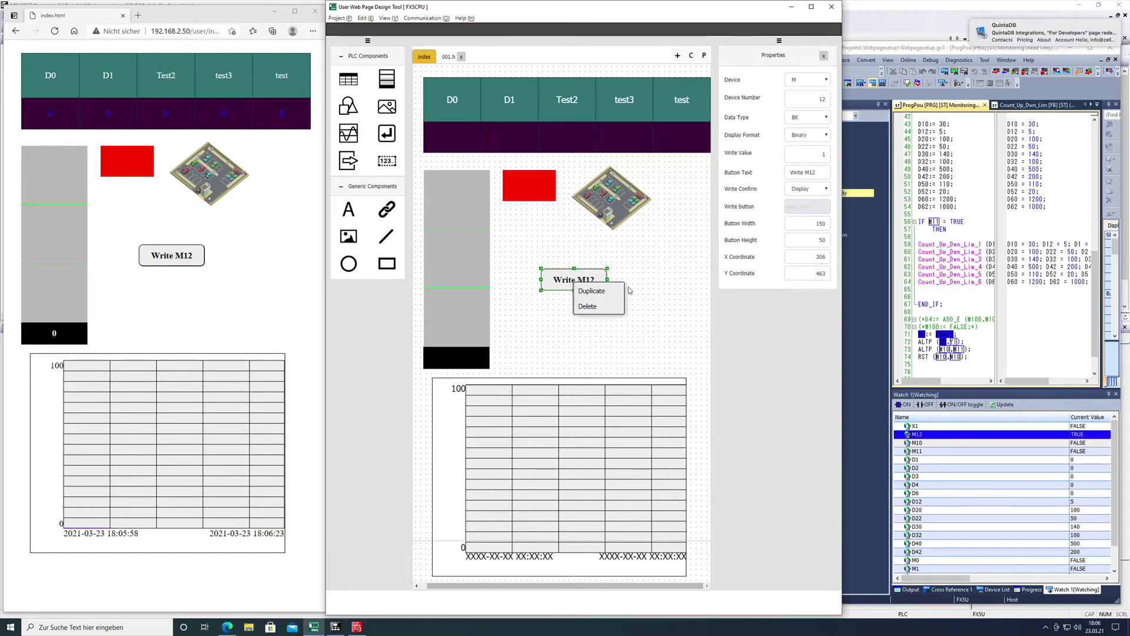
click(599, 293)
drag(587, 298, 571, 318)
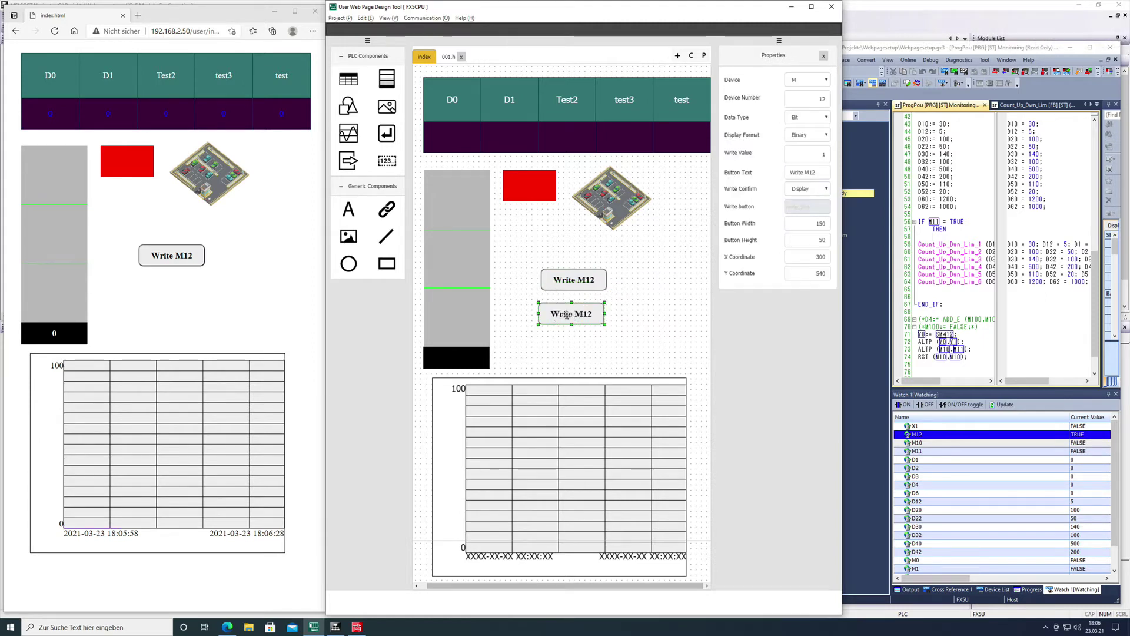
- Configure the duplicated button with write value 0, Write Confirm set to Not Display, and the text "Write -0- M12"
click(824, 154)
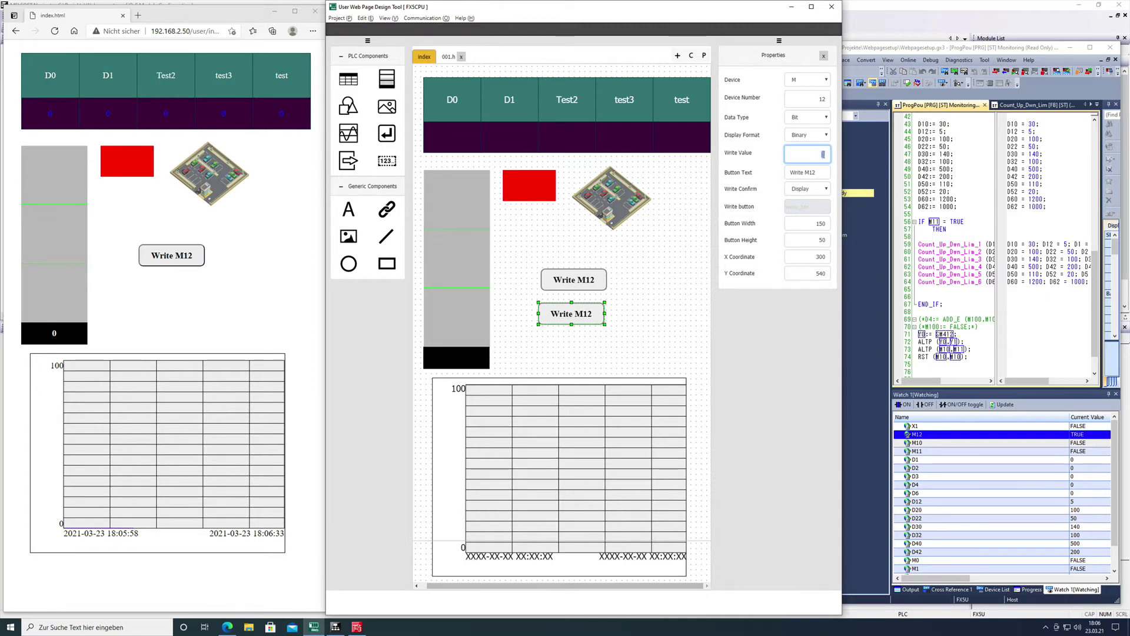
click(825, 190)
click(805, 206)
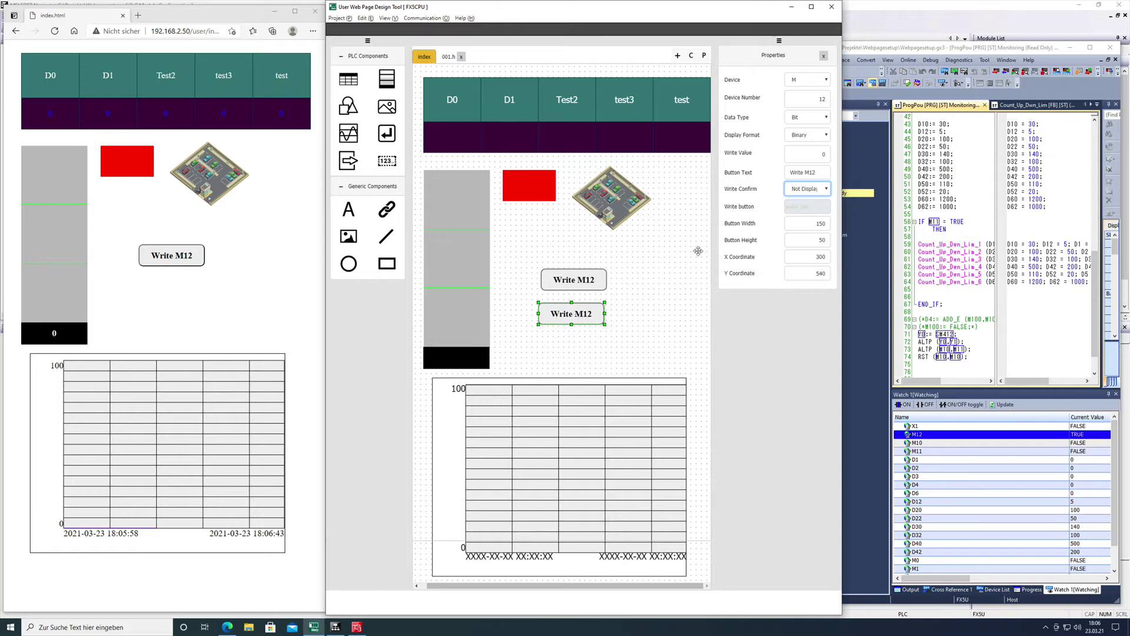
click(804, 173)
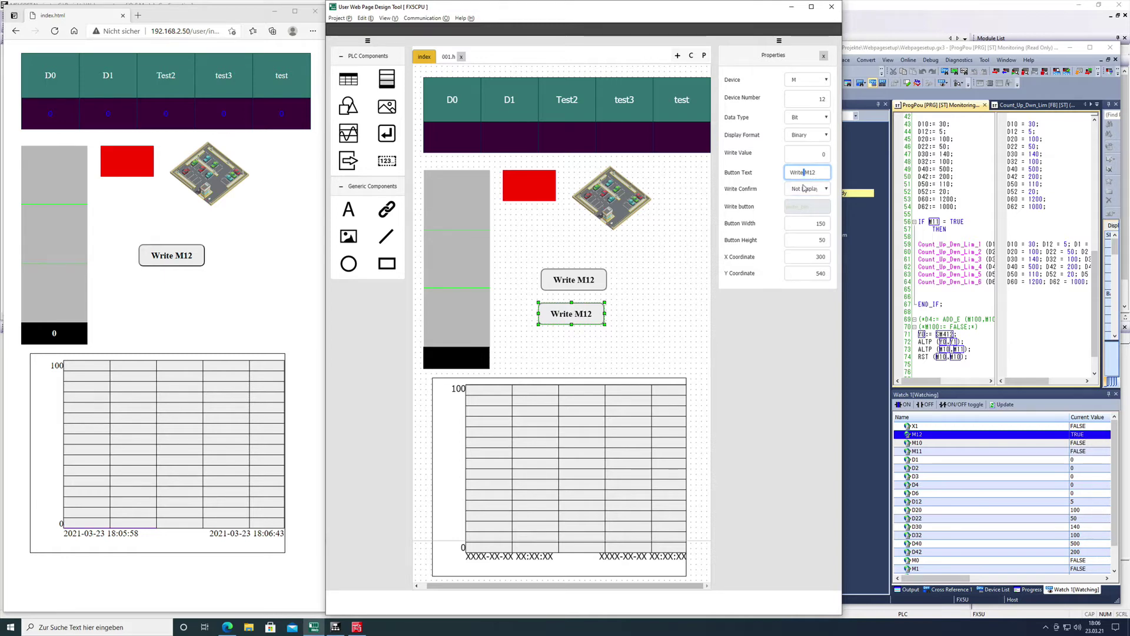
text(-0-)
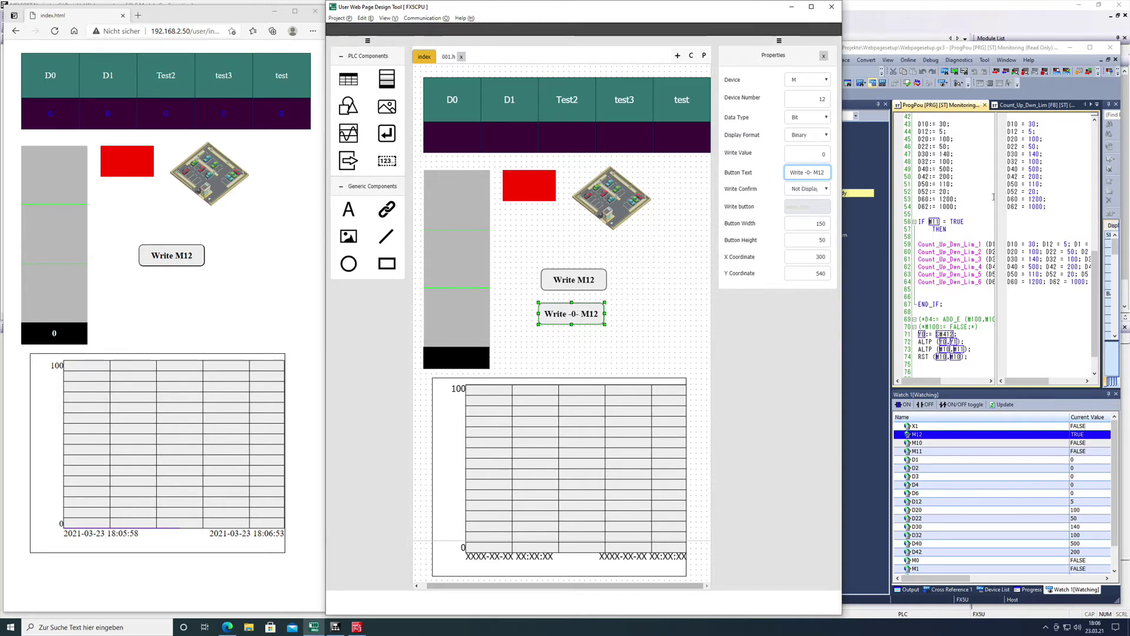
- Switch to GX Works3 and request a remote STOP operation for the currently specified station
click(908, 60)
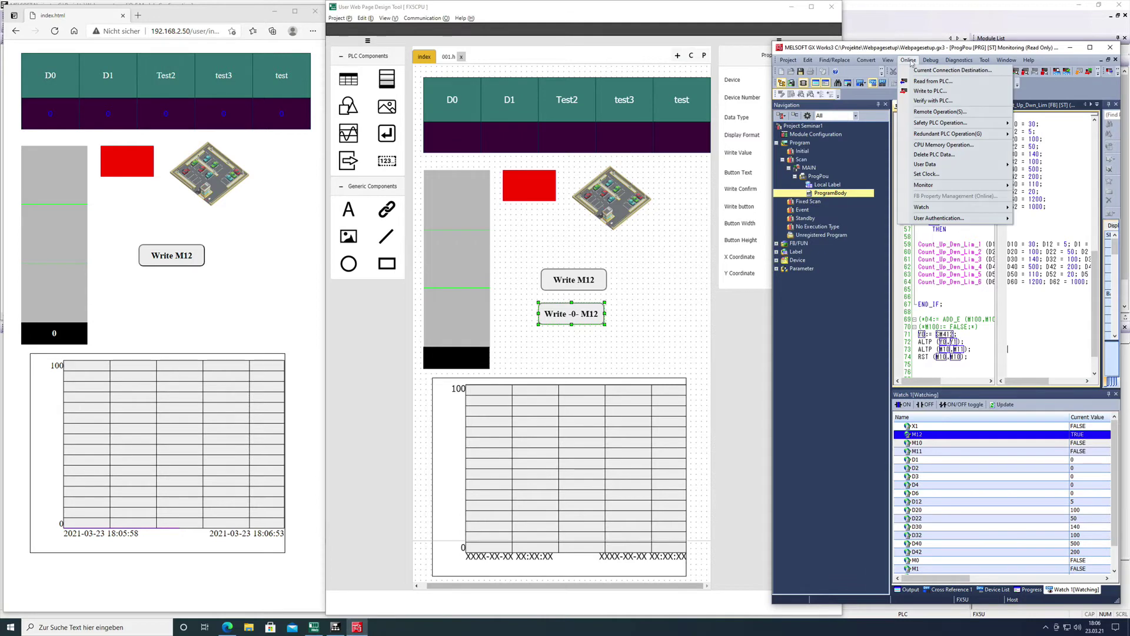
click(935, 113)
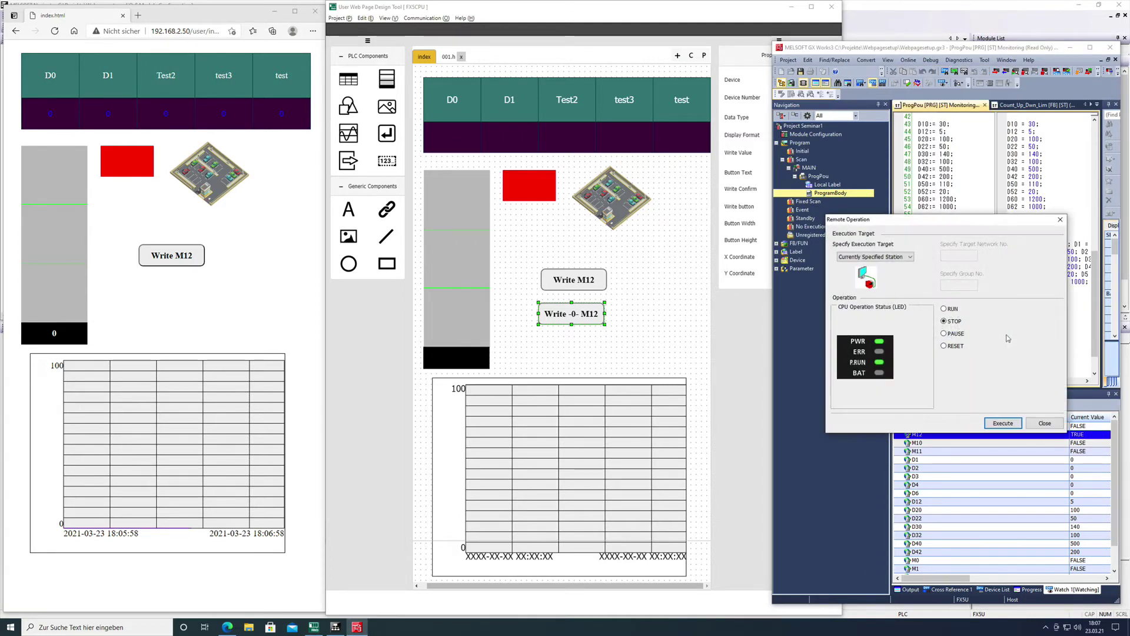
click(1007, 427)
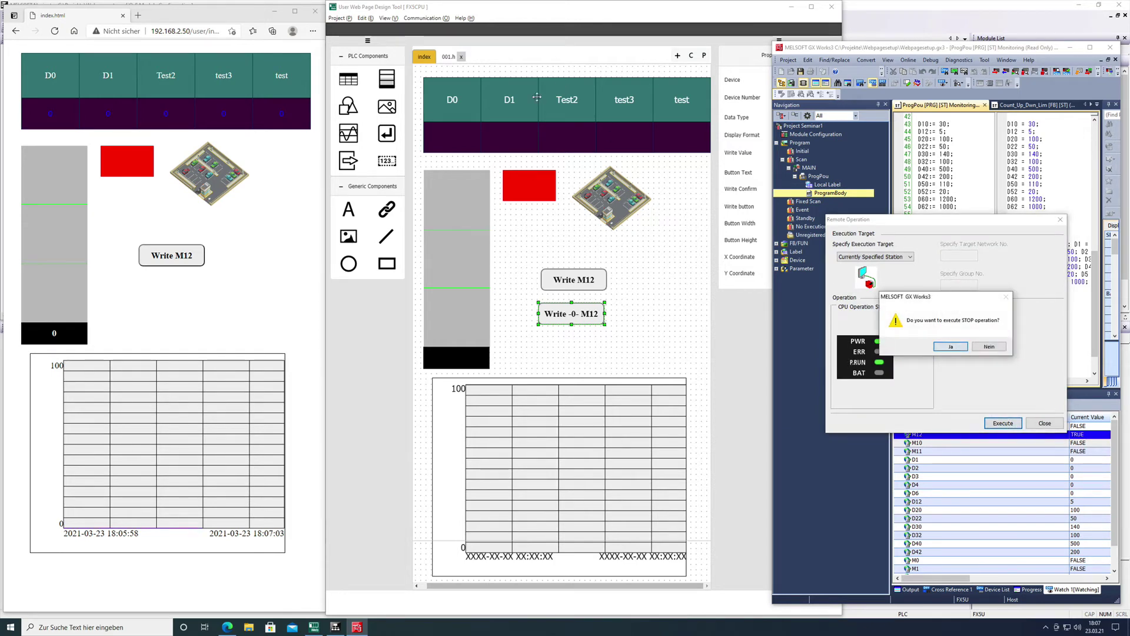
- Try to write the user web page to the PLC from the User Web Page Design Tool before confirming the STOP
click(420, 20)
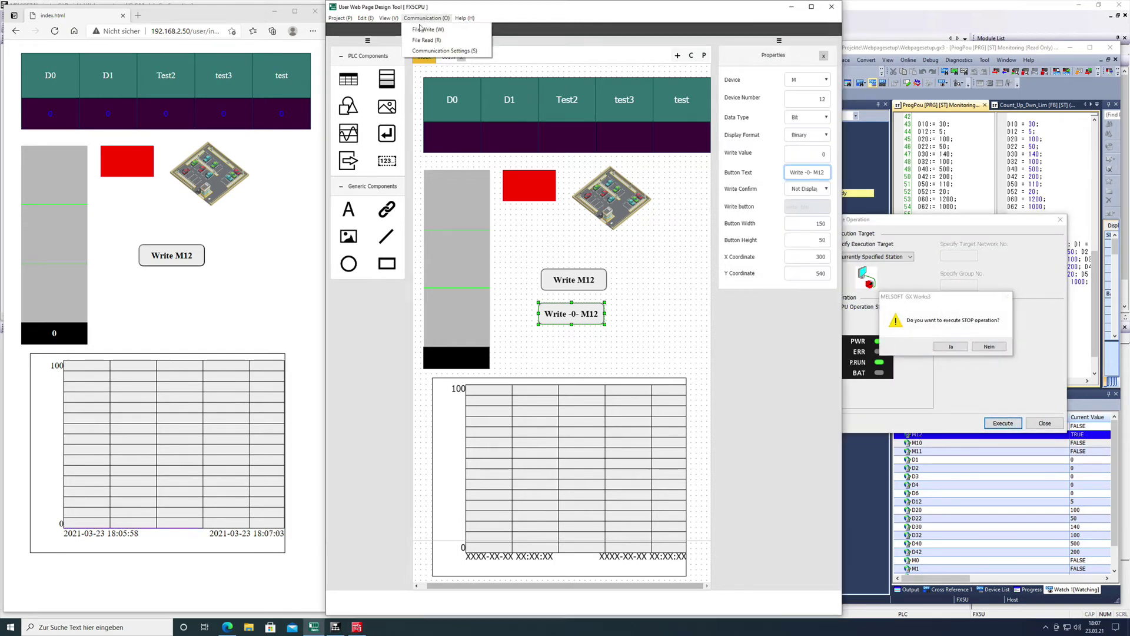
click(429, 31)
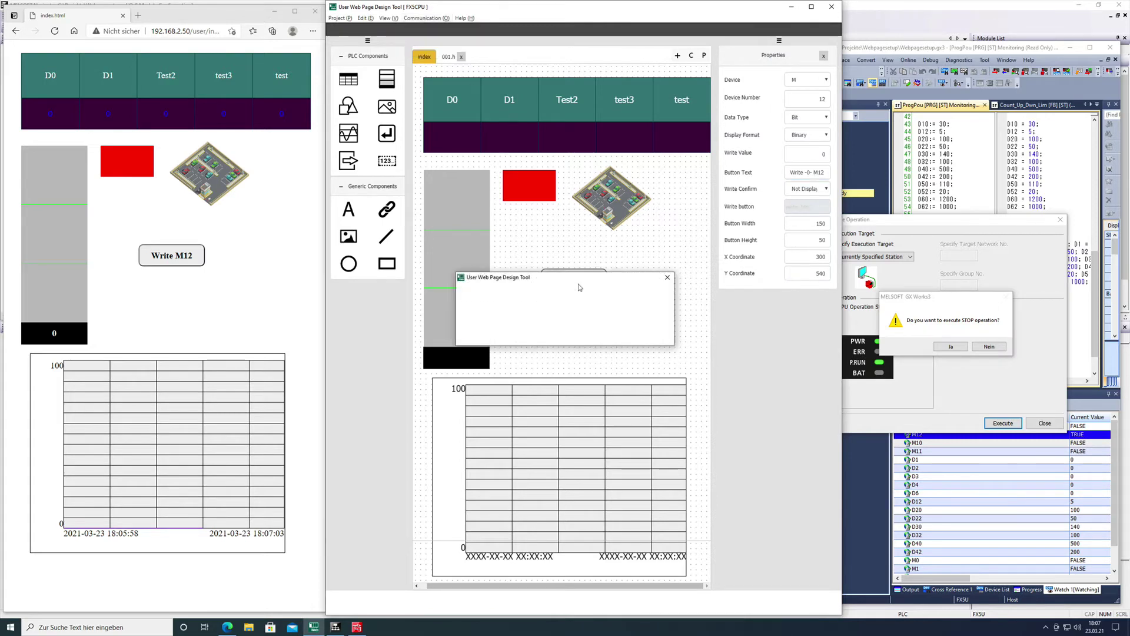
click(634, 336)
click(610, 142)
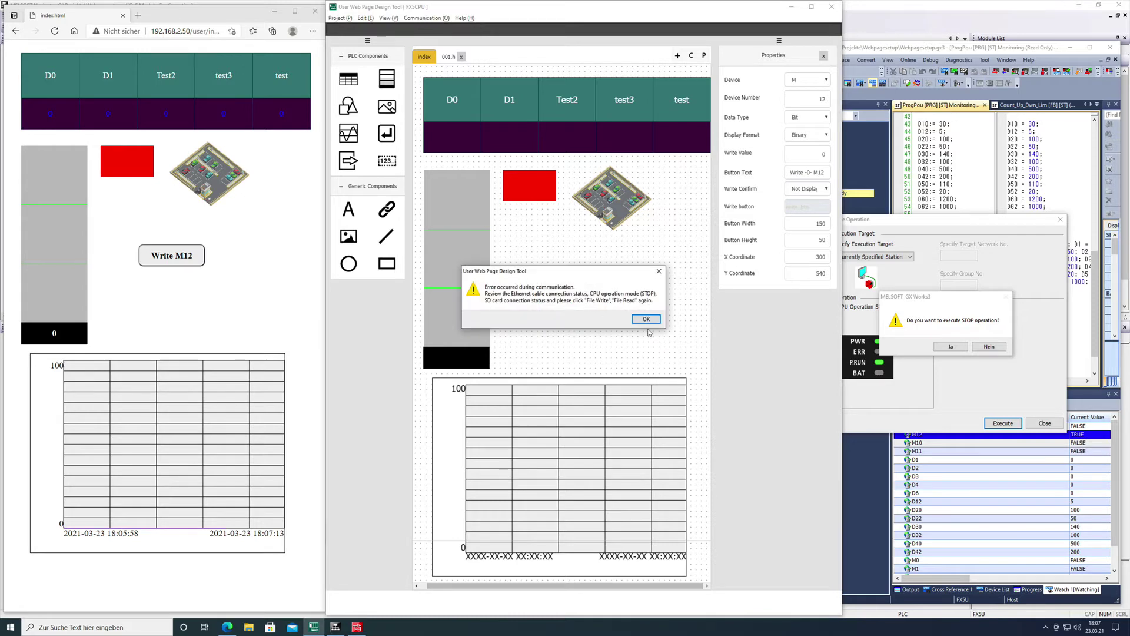
click(646, 319)
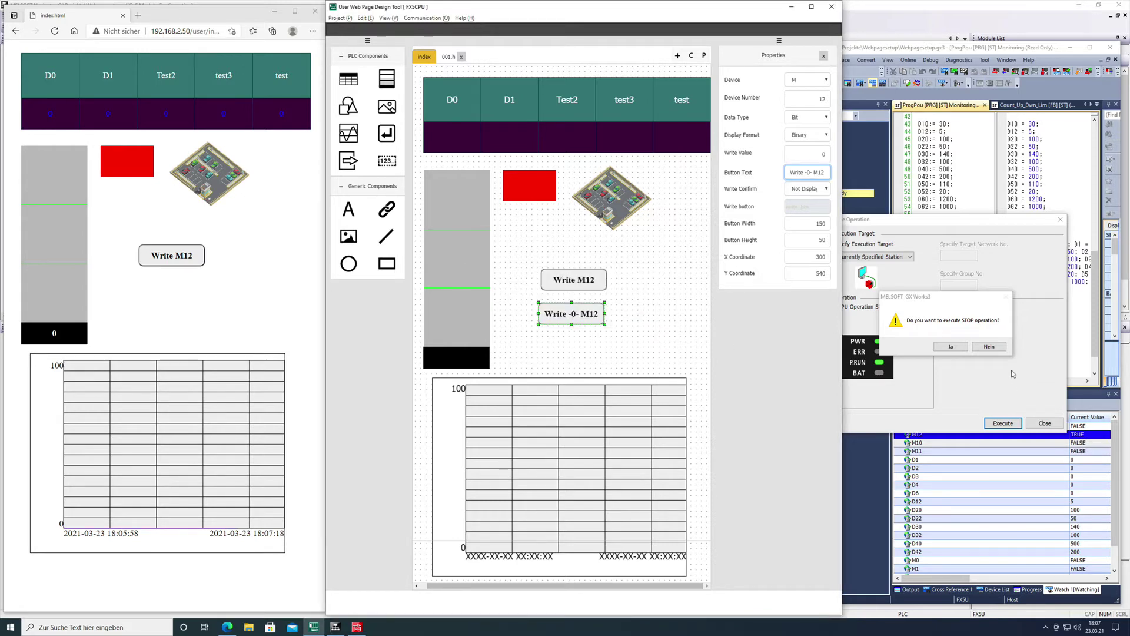
- Confirm the pending PLC STOP in GX Works3 and write the user web page with the "Write -0- M12" button to the PLC
click(960, 350)
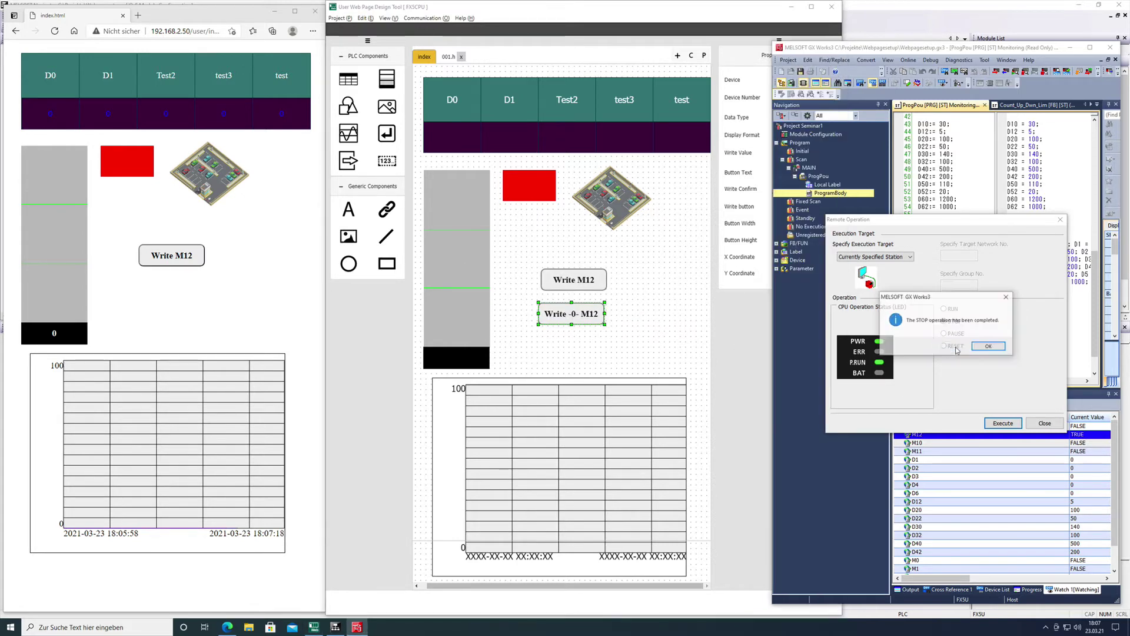
click(989, 347)
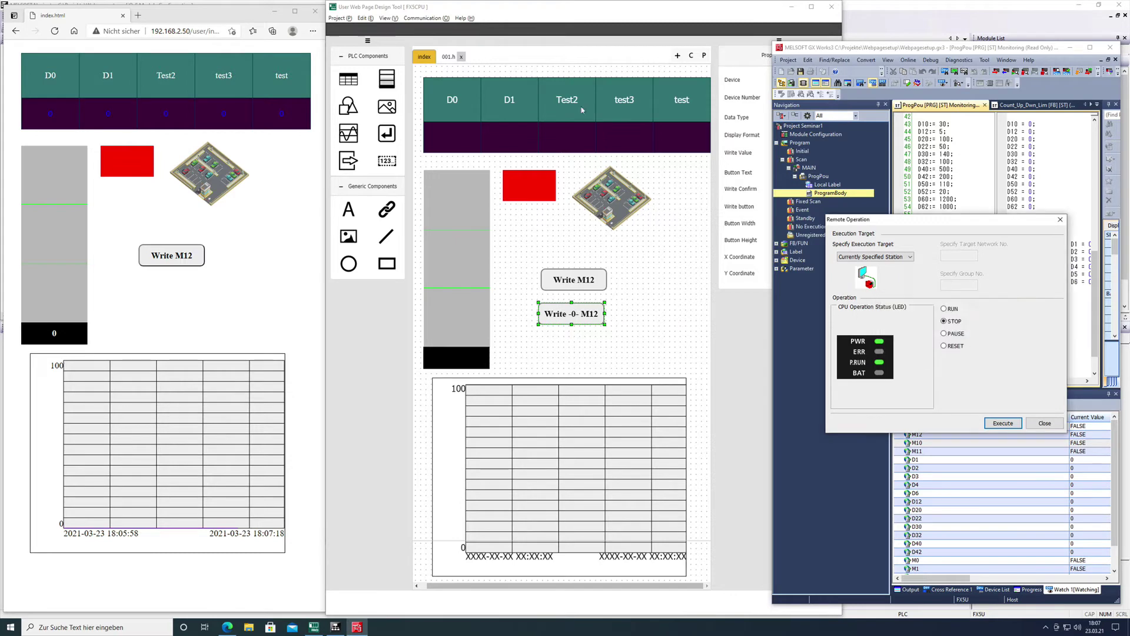
click(425, 20)
click(426, 19)
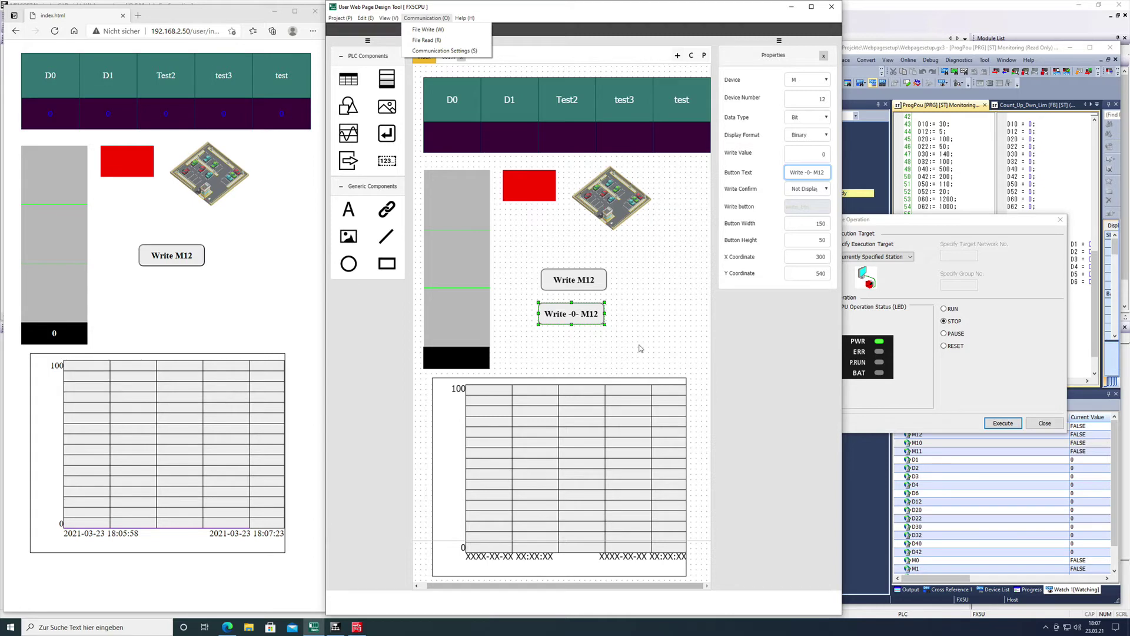
click(447, 33)
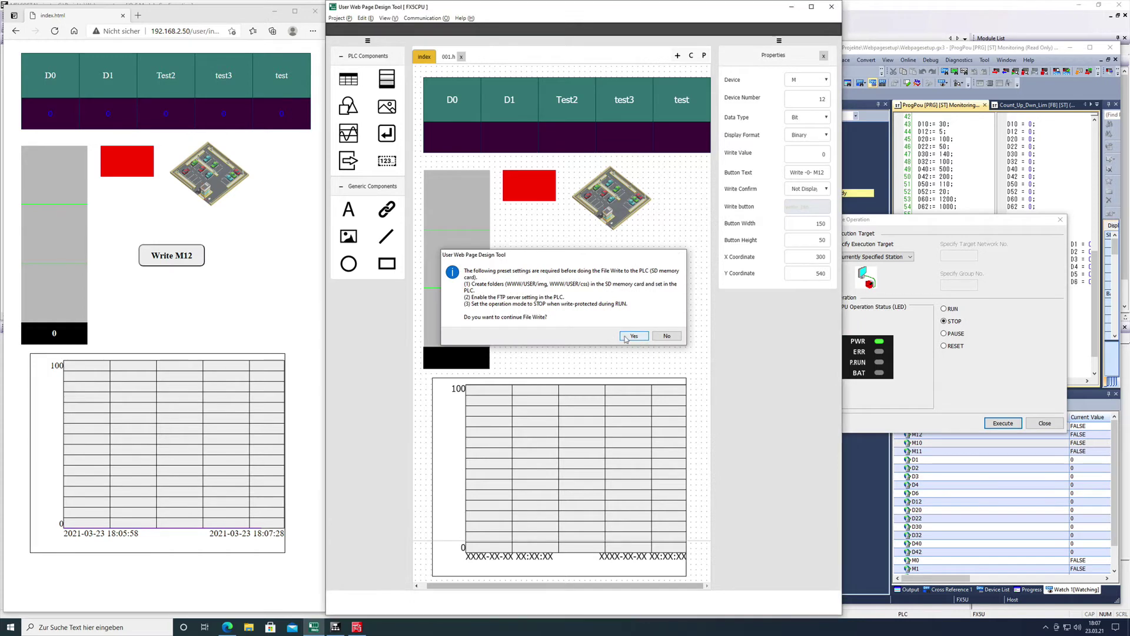
click(627, 336)
click(610, 142)
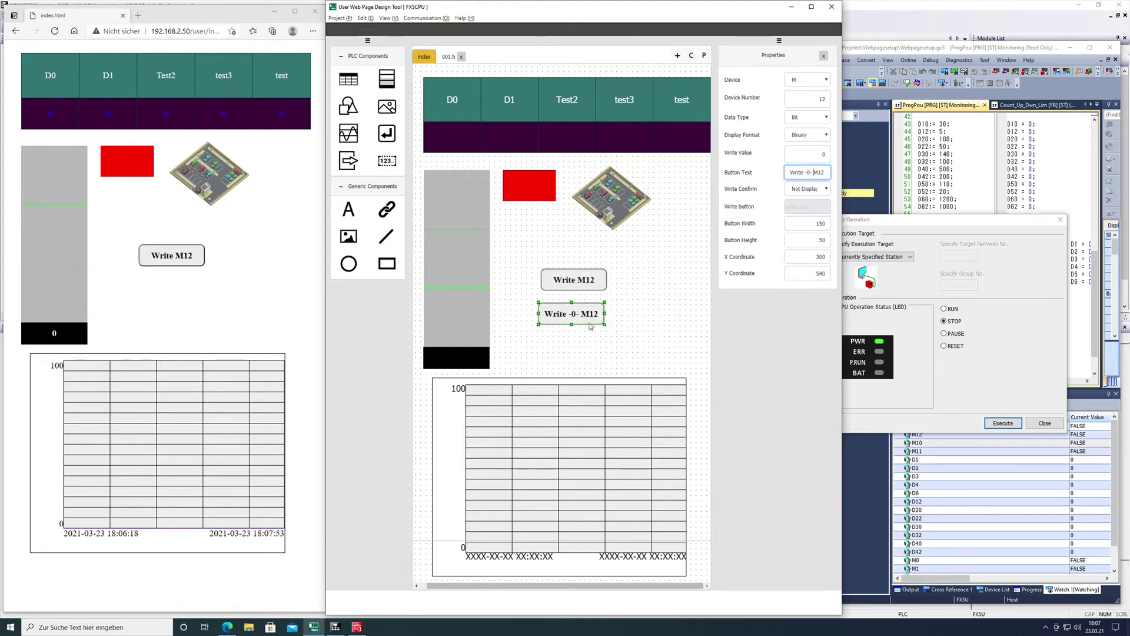
click(646, 315)
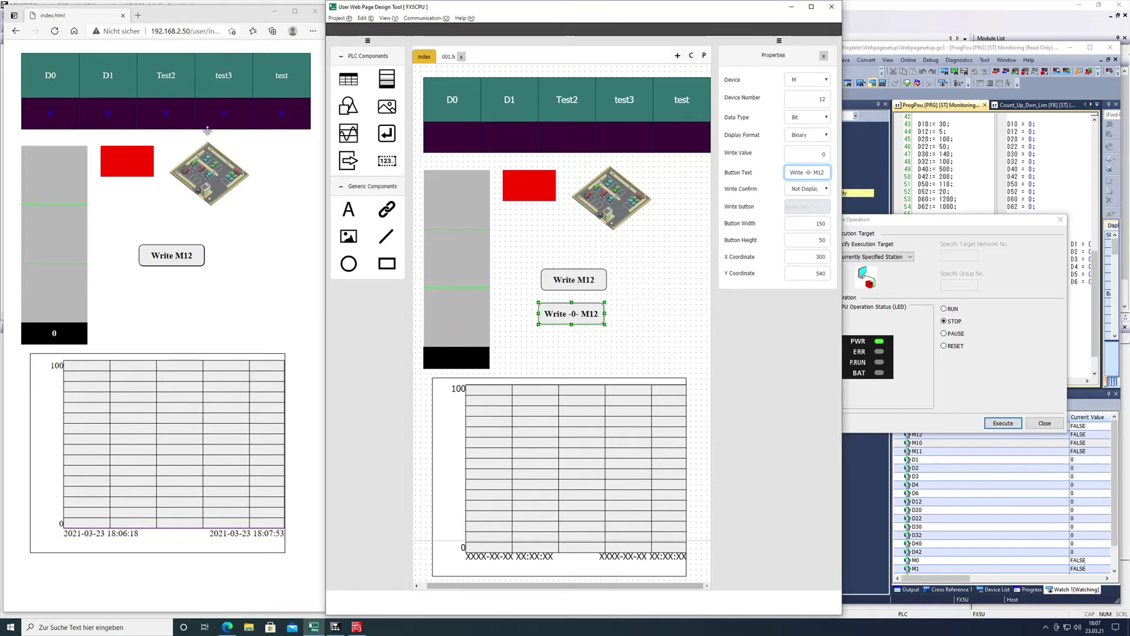
- Refresh index.html in the browser to load the new button and close the Remote Operation dialog
click(57, 36)
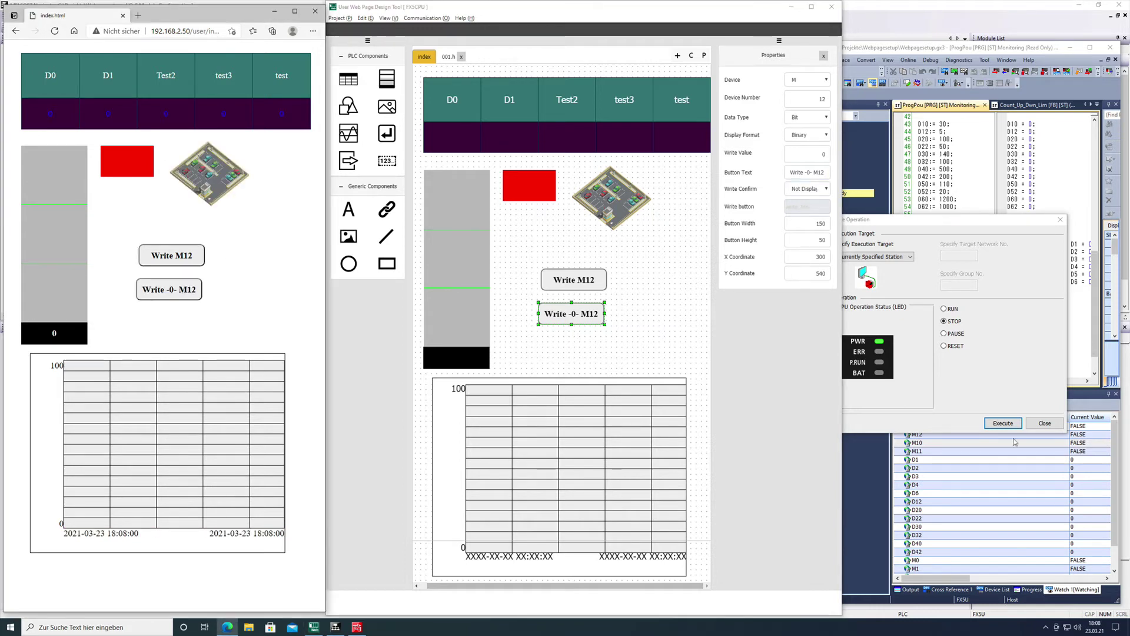
click(1051, 424)
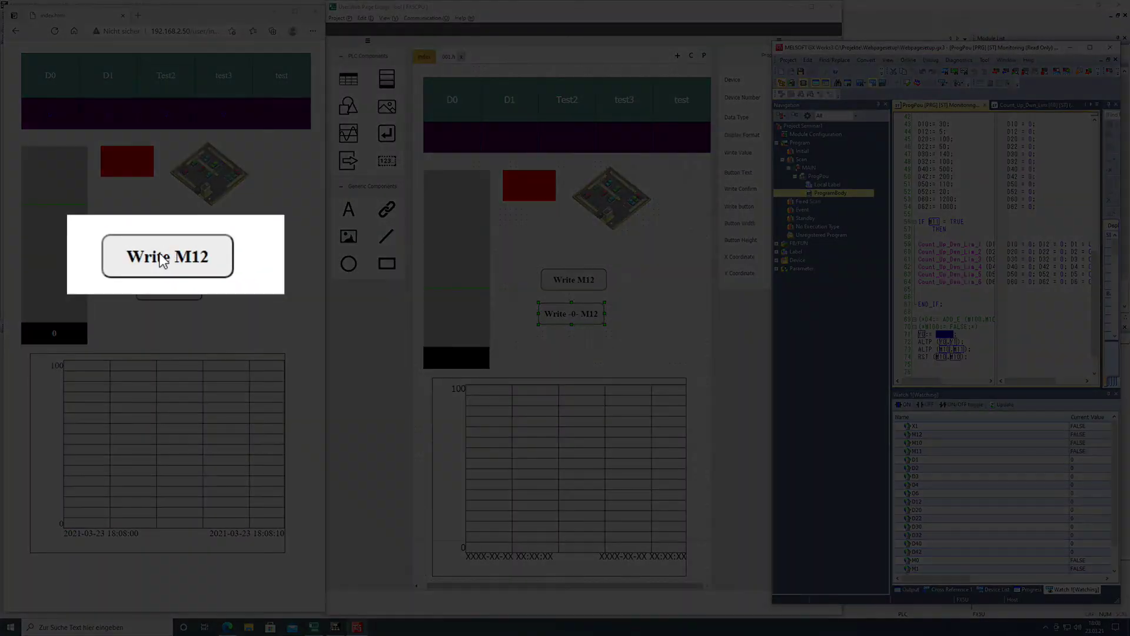
- Test both browser page buttons by writing 1 to M12 with confirmation and resetting it with "Write -0- M12"
click(163, 261)
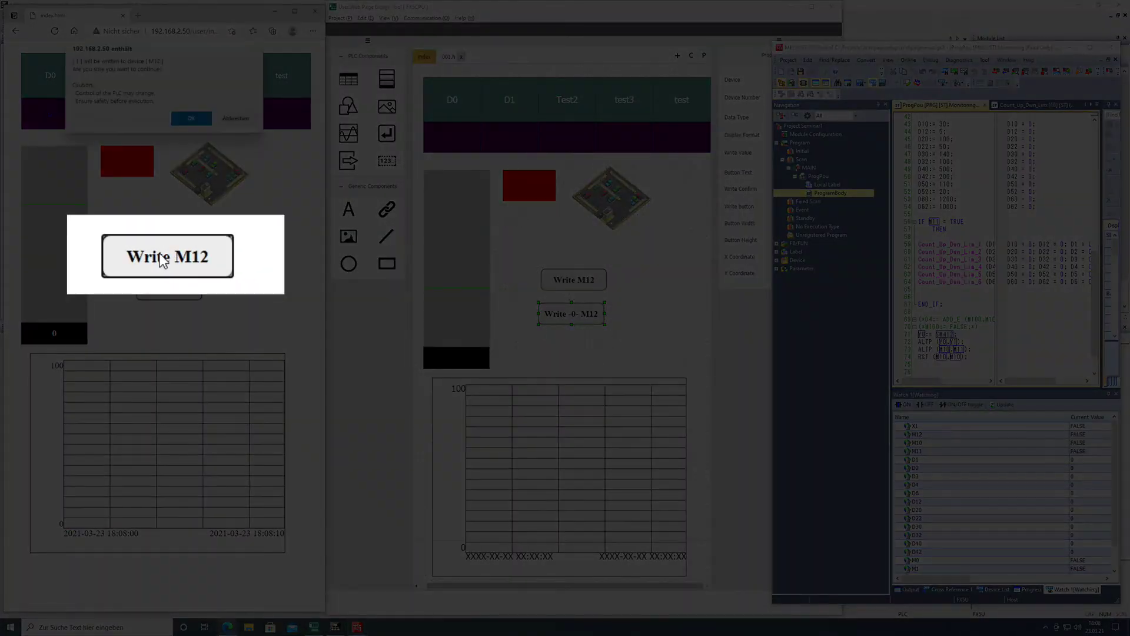
click(191, 120)
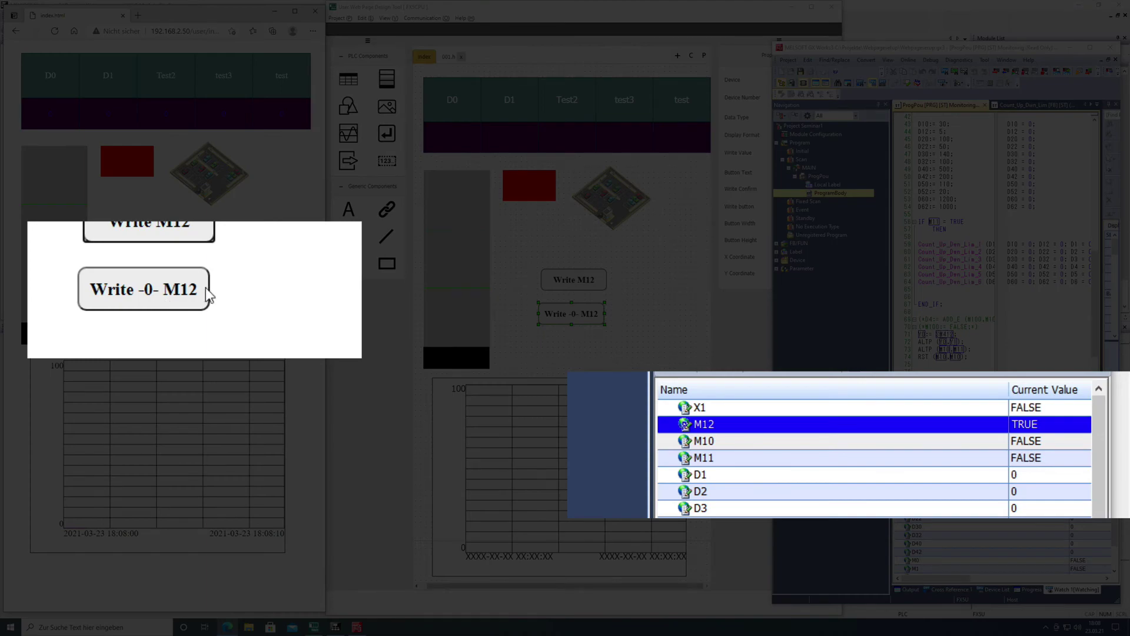
click(161, 288)
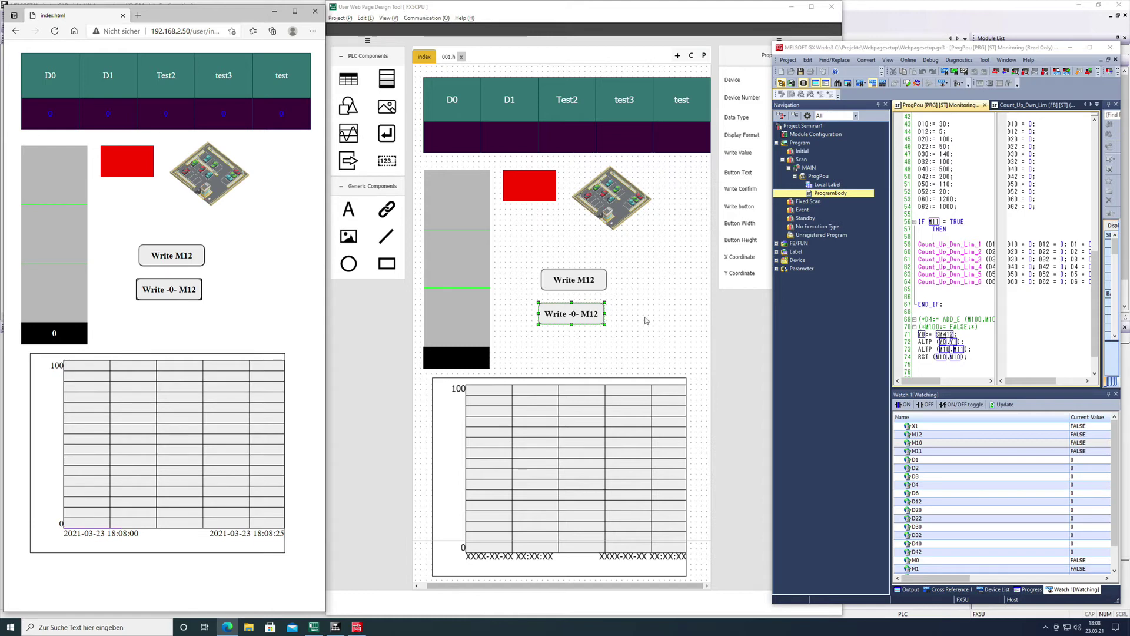
- Duplicate the "Write M12" button in the design tool and place the copy beside the two buttons at about X 470, Y 490
click(578, 284)
right_click(578, 283)
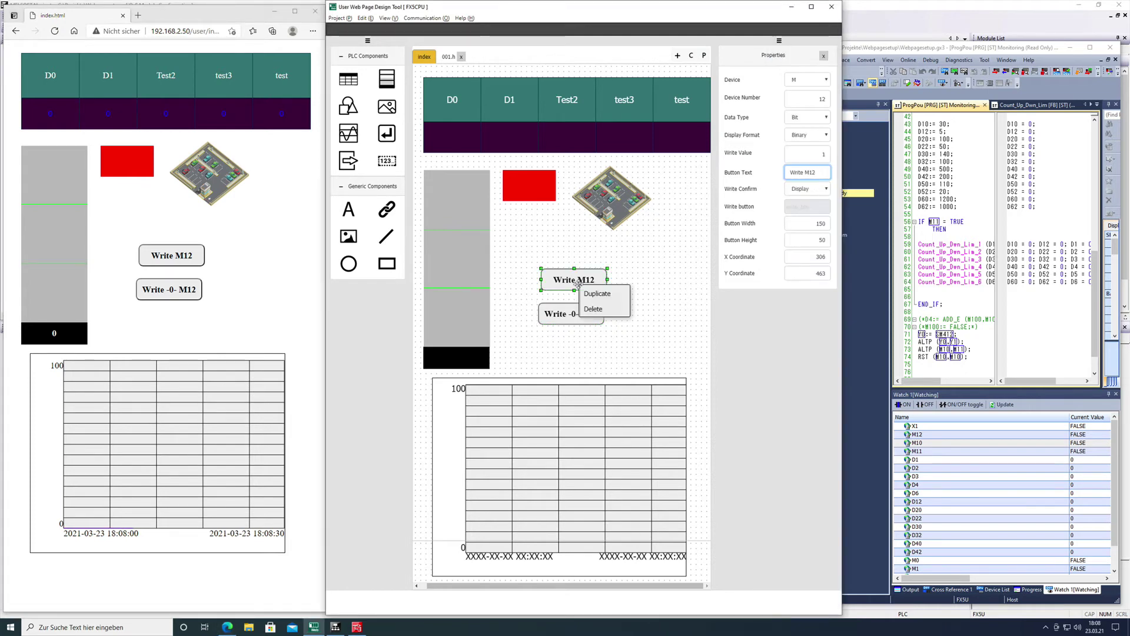
click(598, 294)
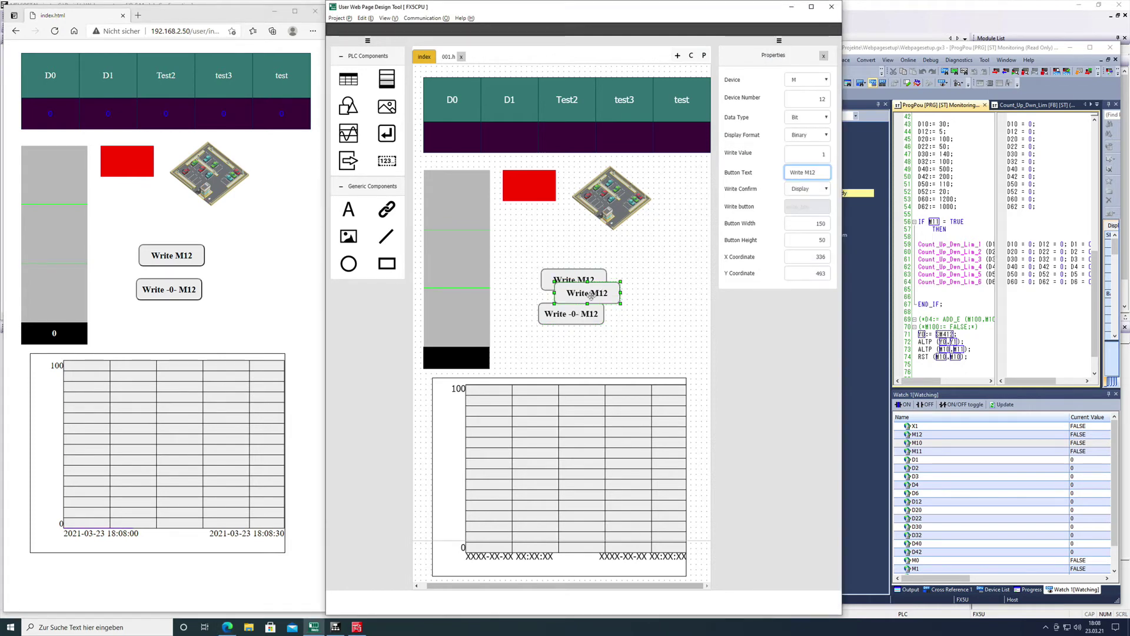
drag(588, 296, 647, 292)
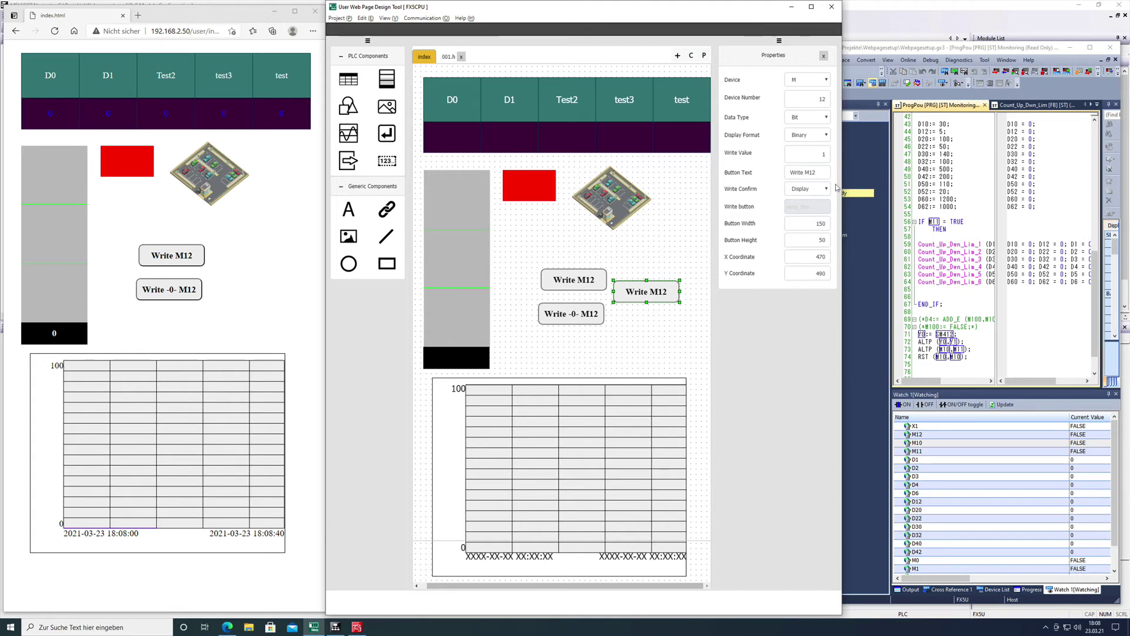
- Change the new button's text to "Write M10" and set its device number to 10
click(818, 174)
key(BackSpace)
text(0)
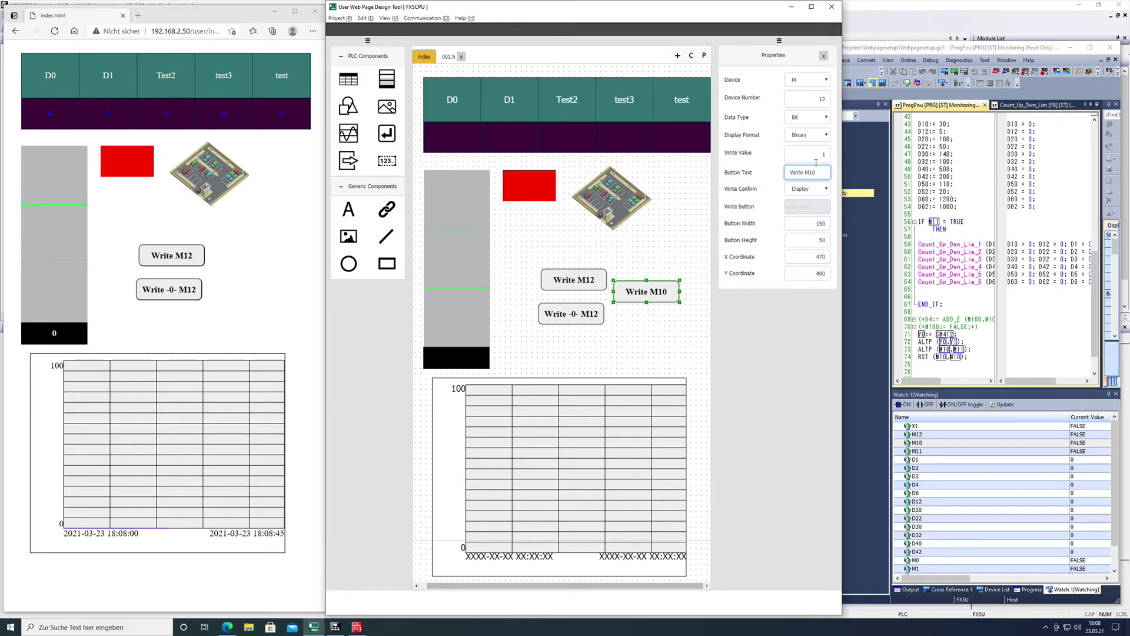
click(650, 336)
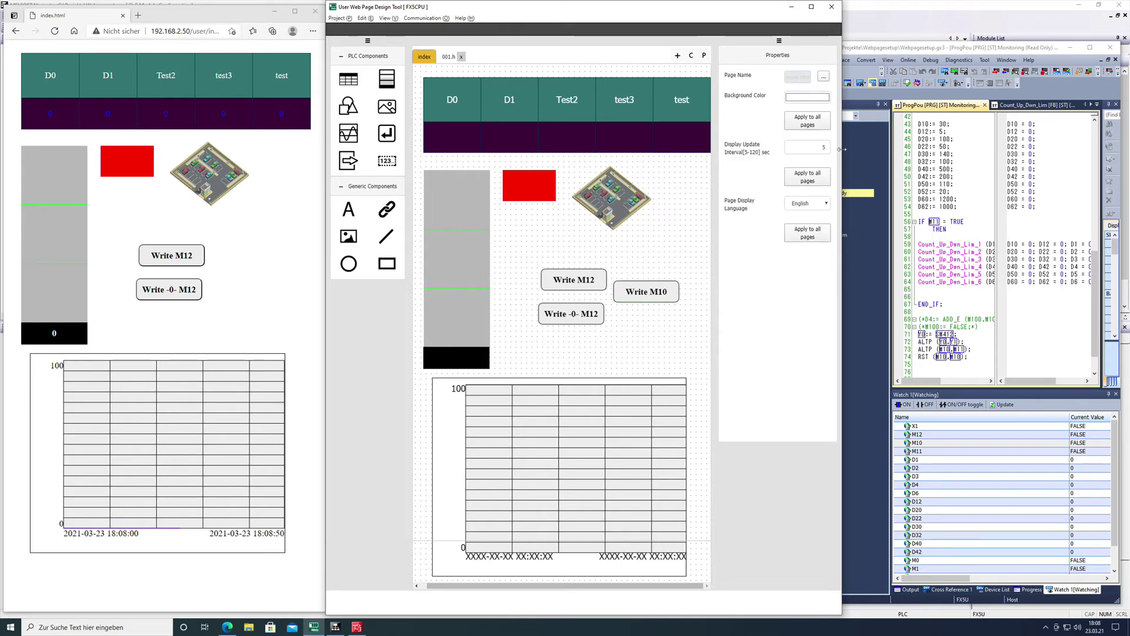
click(644, 293)
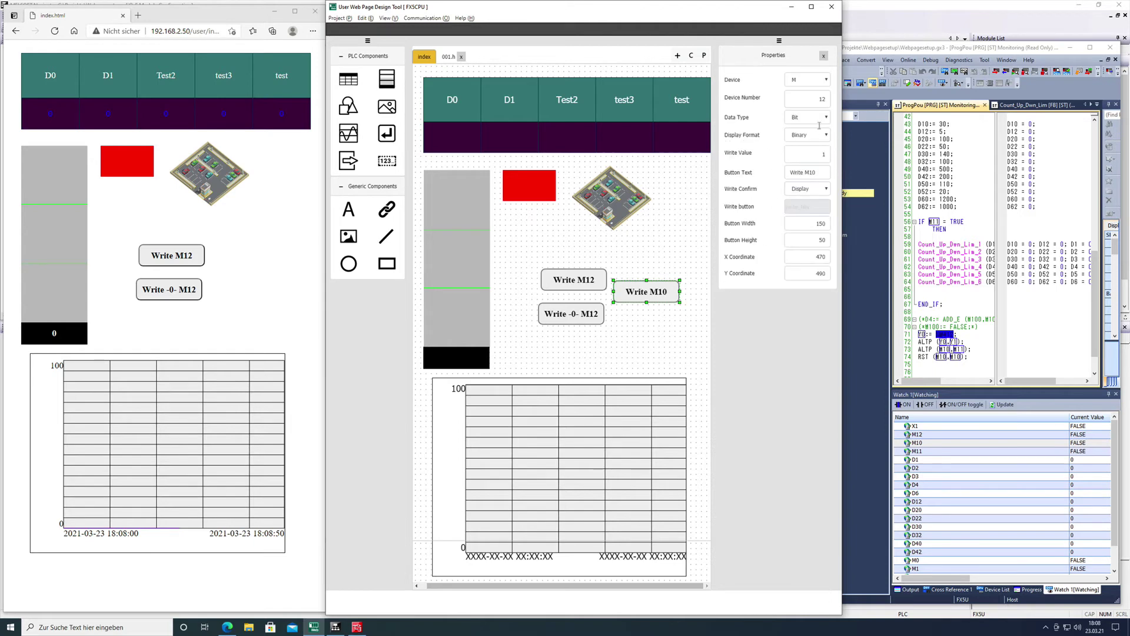
click(829, 105)
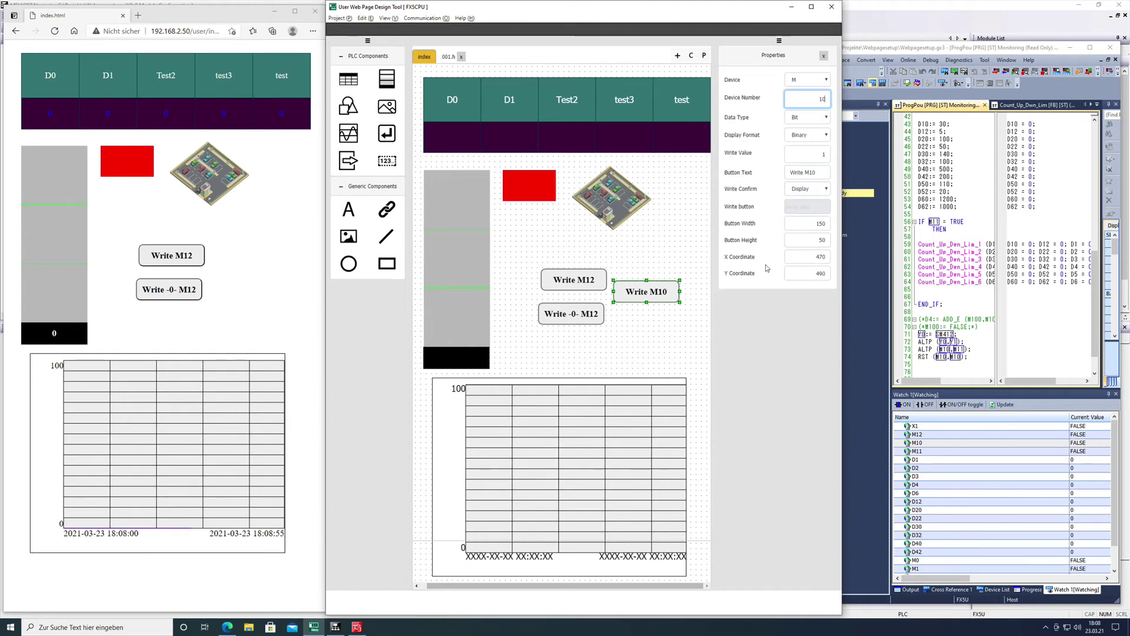
click(650, 207)
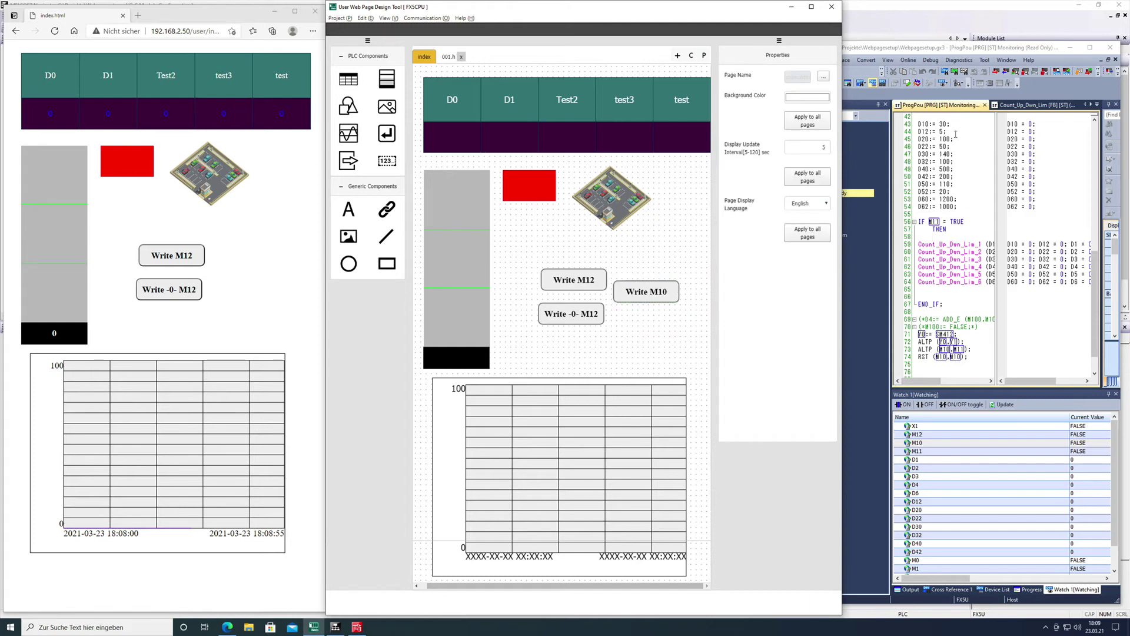
- Accept the FTP settings for 192.168.2.50 and write the updated web page to the PLC with the existing write settings
click(426, 18)
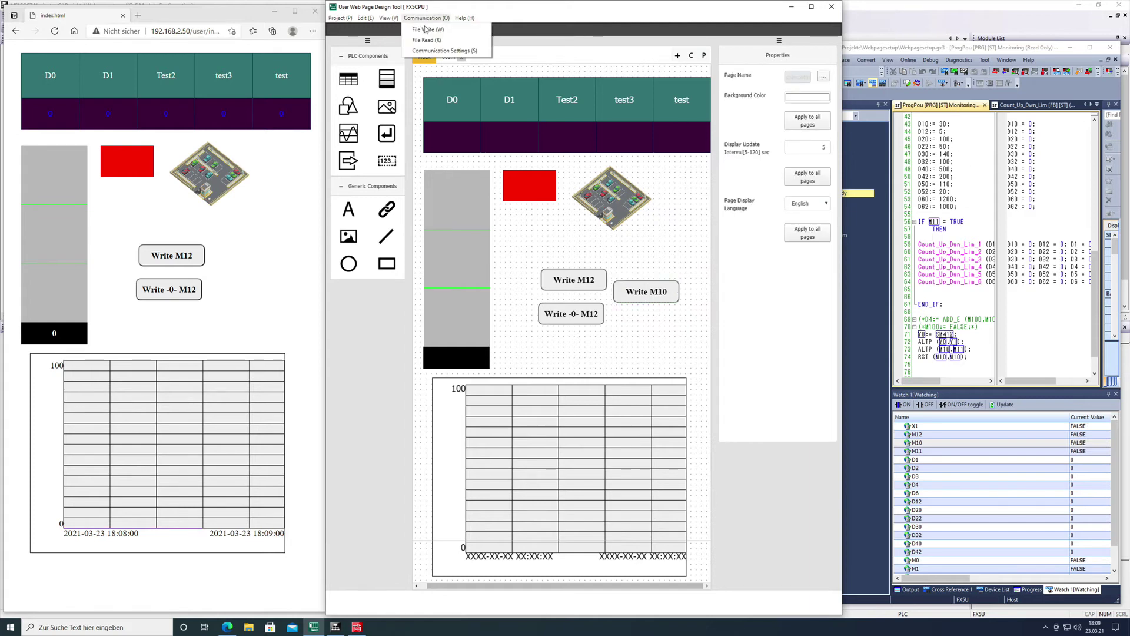
click(426, 30)
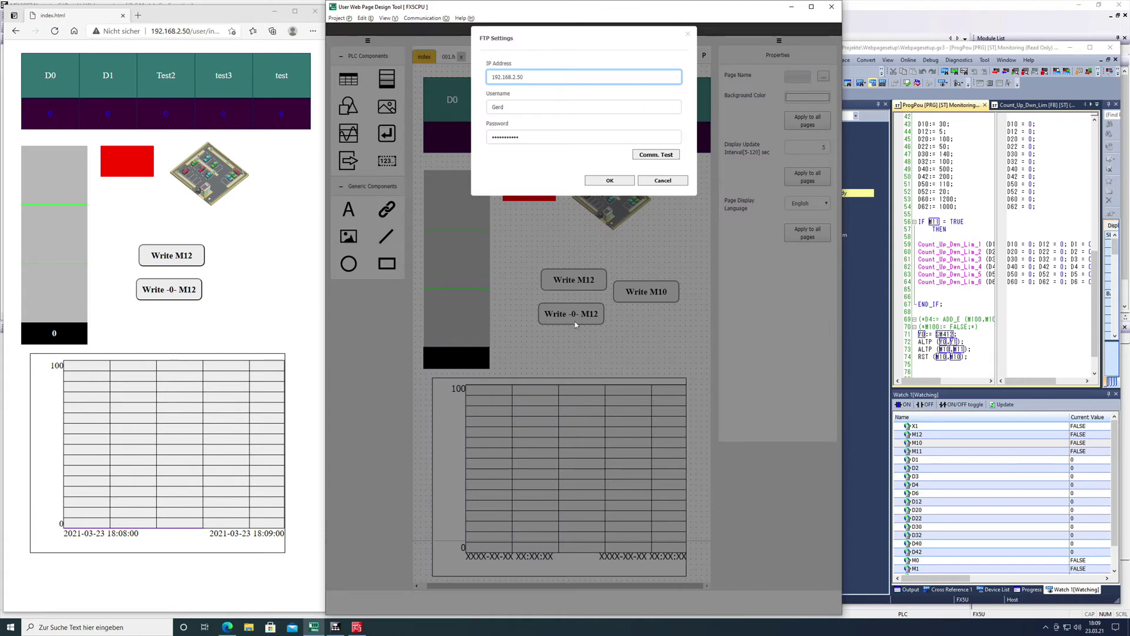
click(618, 181)
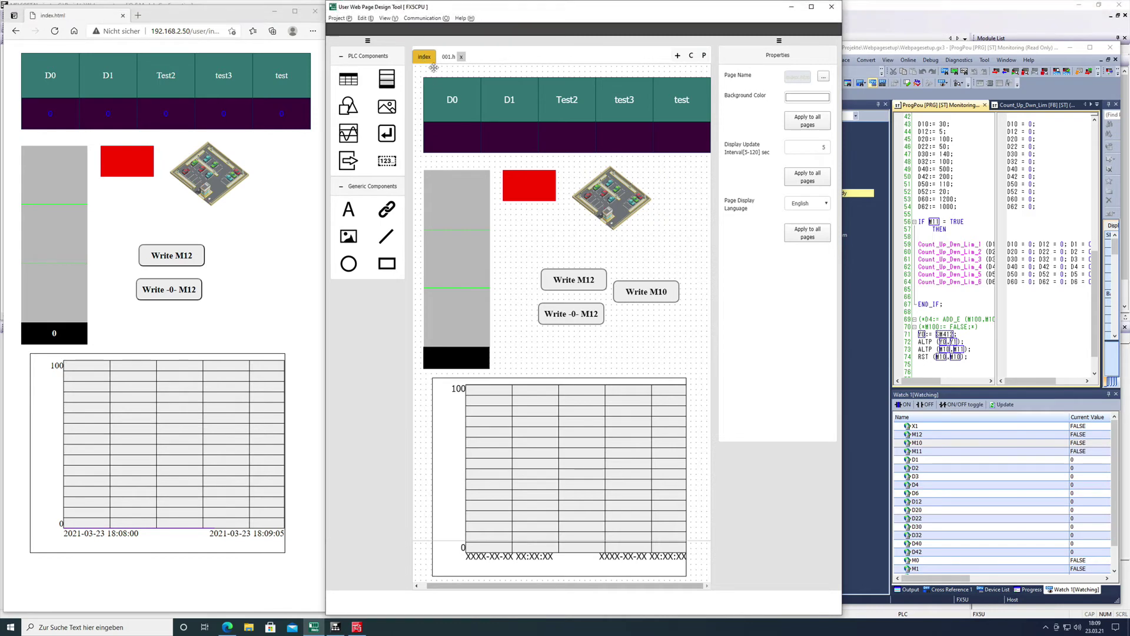
click(426, 18)
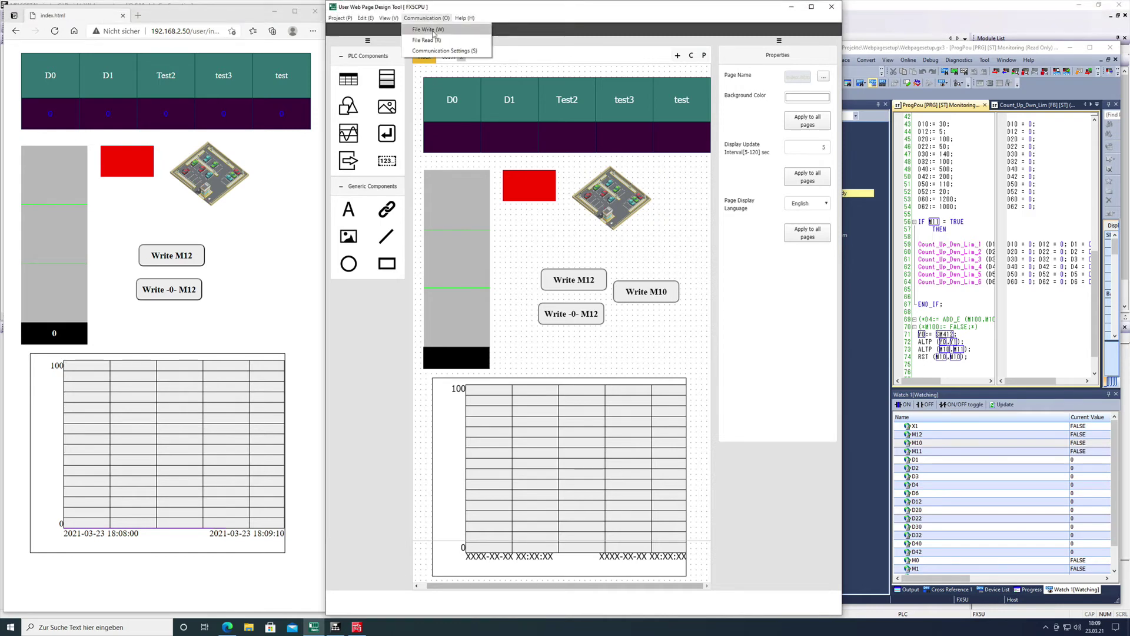
click(432, 34)
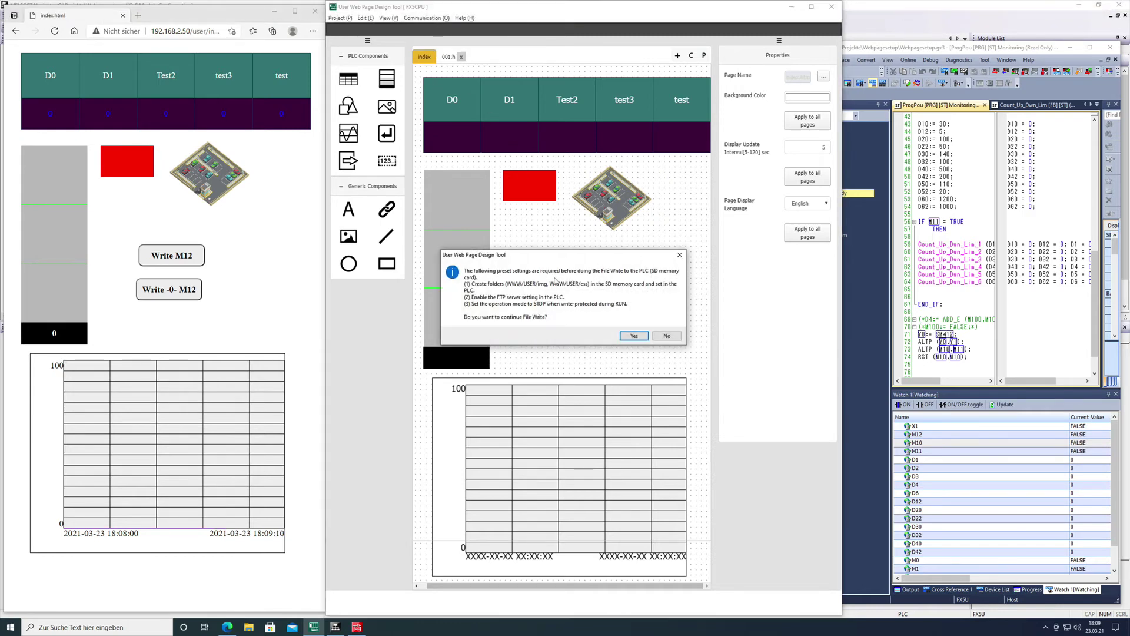
click(640, 339)
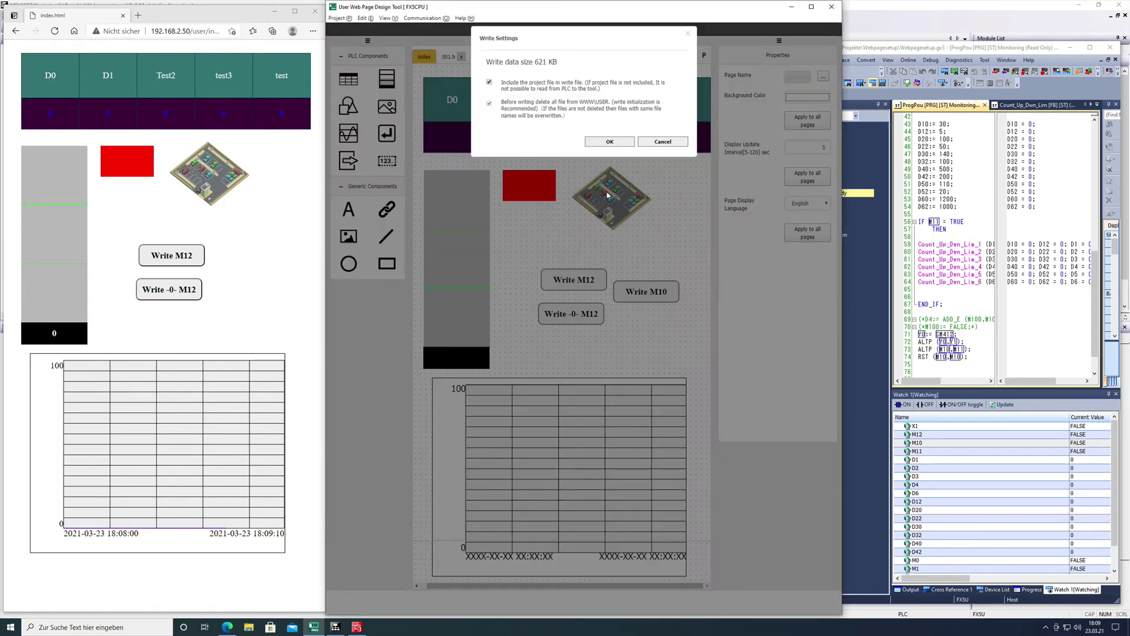
click(611, 141)
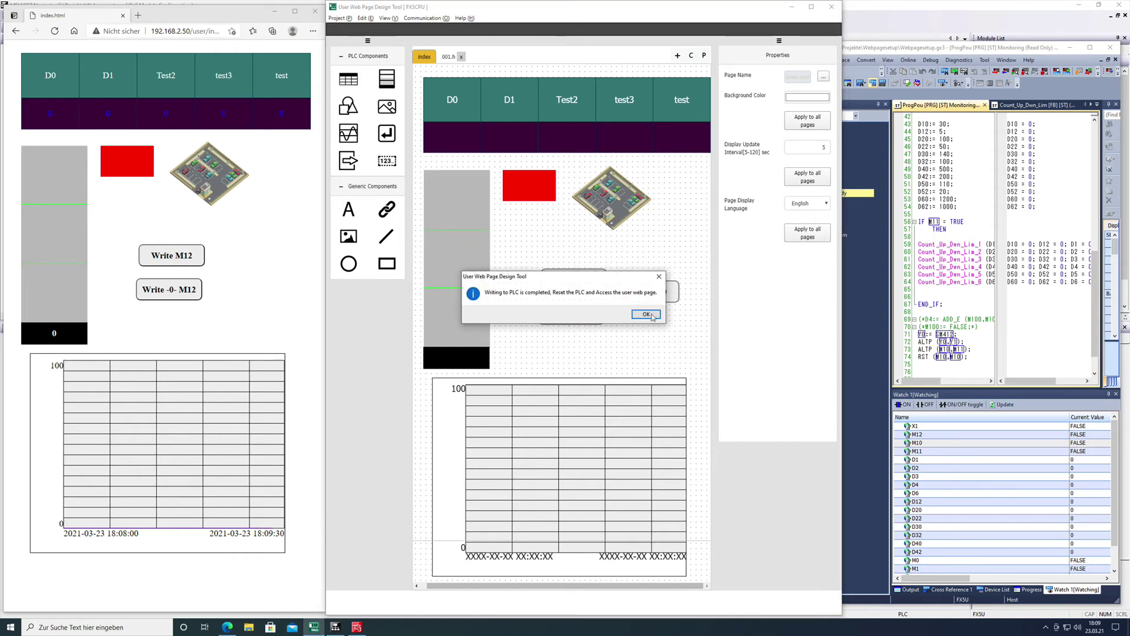
click(646, 314)
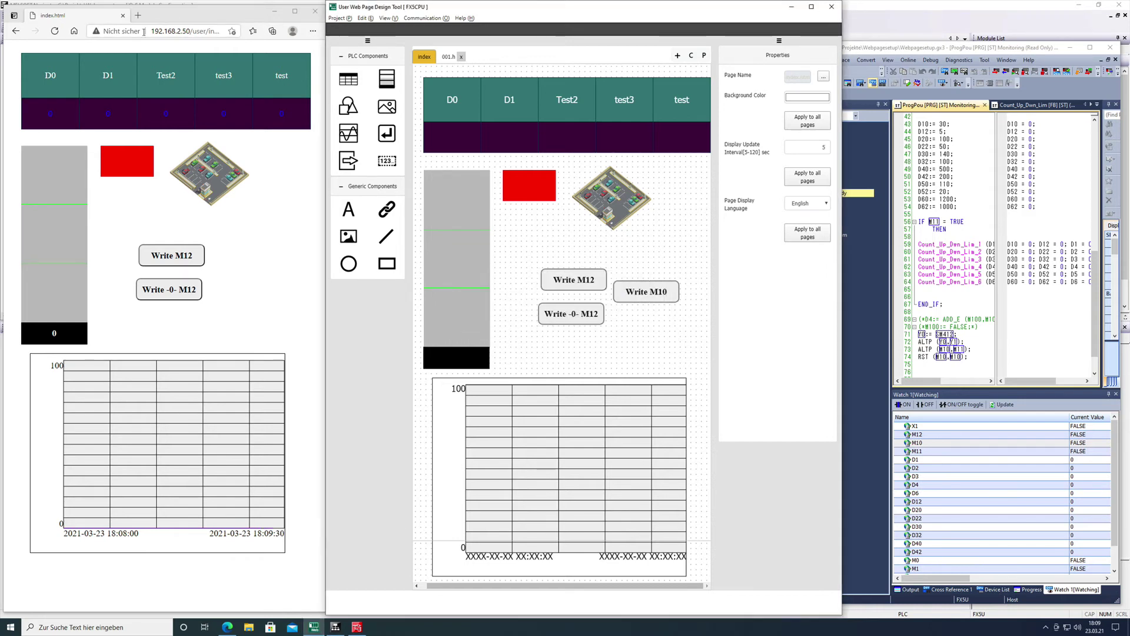
- Reload the web page in the browser and request a remote RUN operation for the currently specified station in GX Works3
click(55, 31)
click(909, 60)
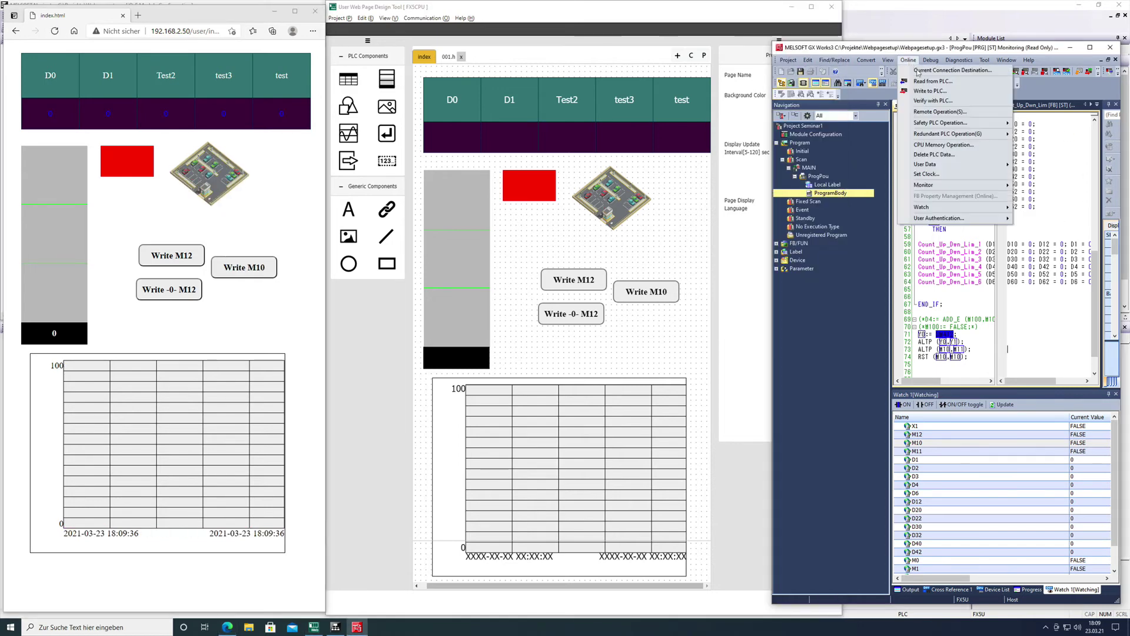
click(936, 115)
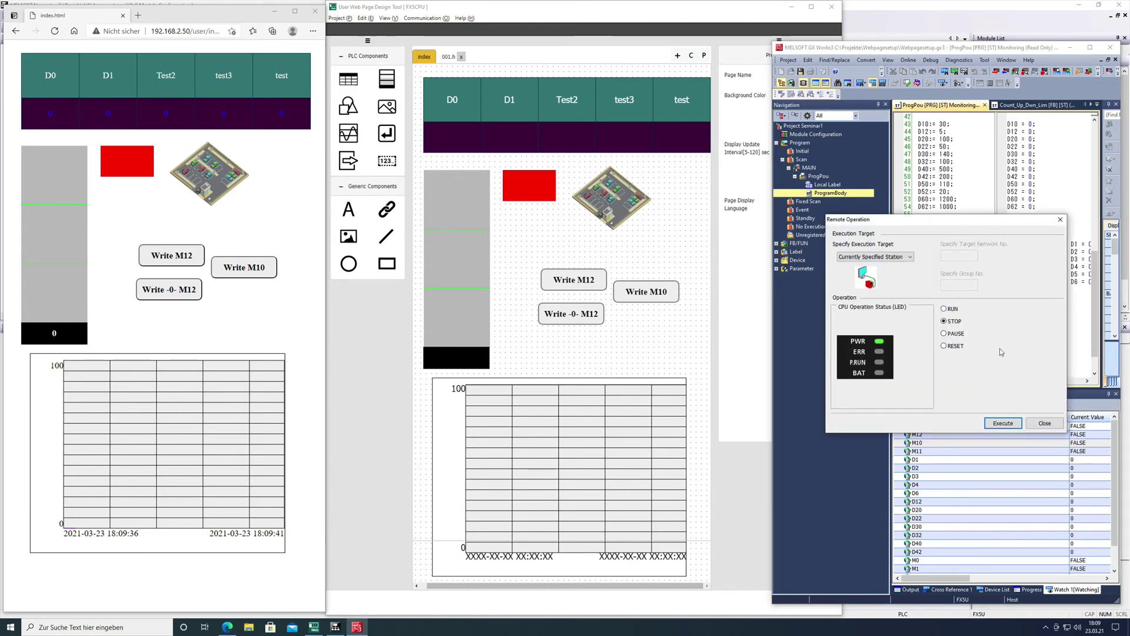
click(1007, 425)
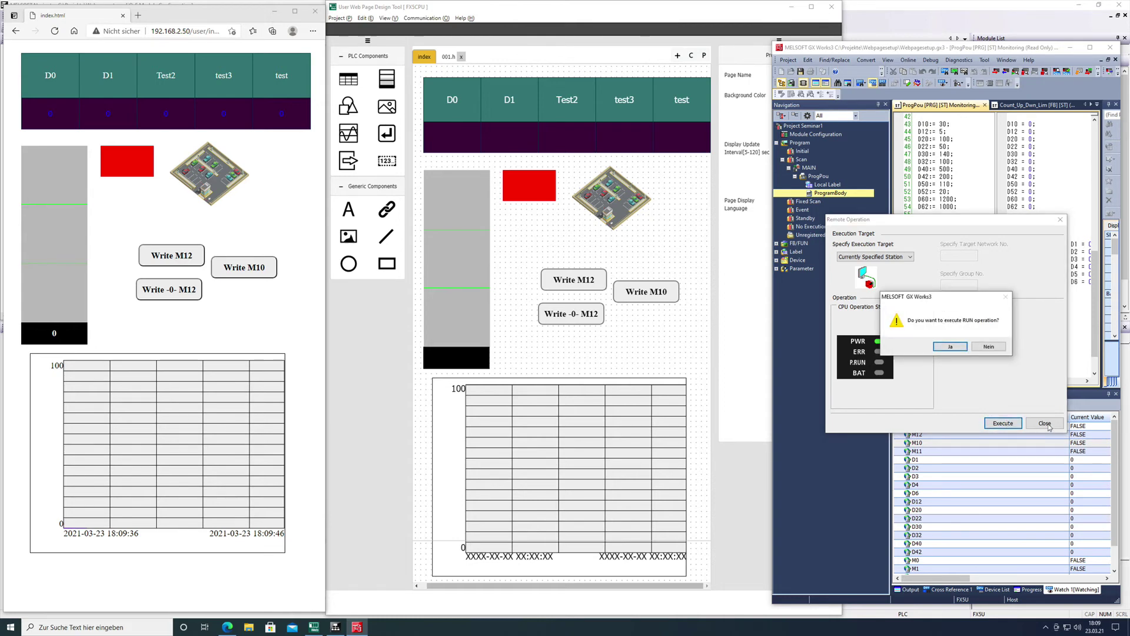
- Write 1 to M10 from the browser page with confirmation, and decline the pending RUN operation in GX Works3, closing Remote Operation
click(260, 275)
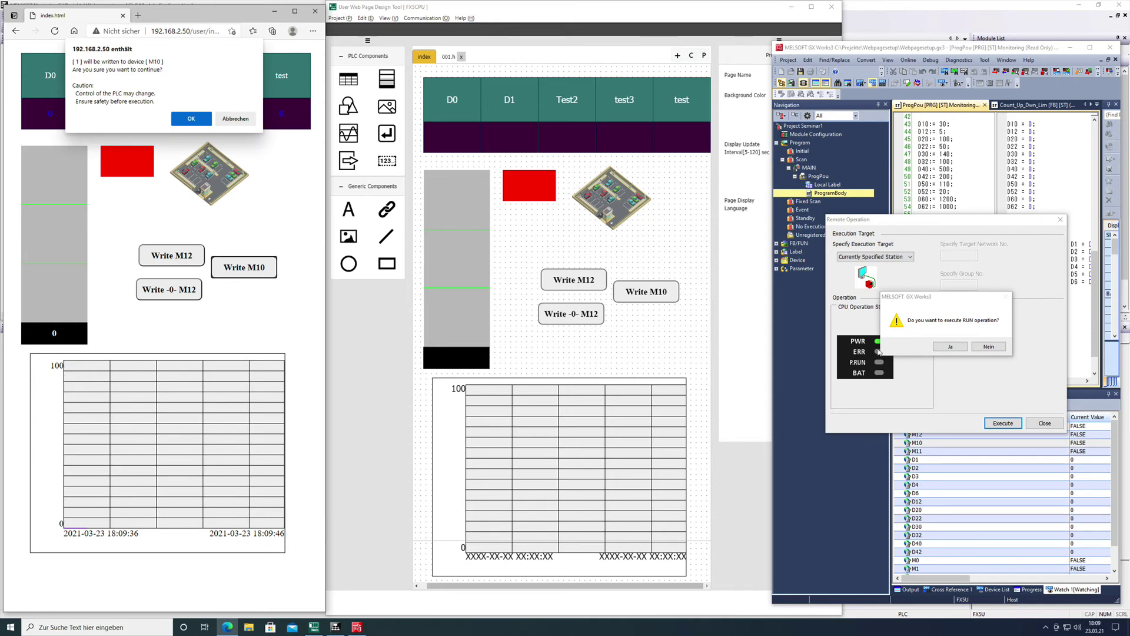
click(188, 120)
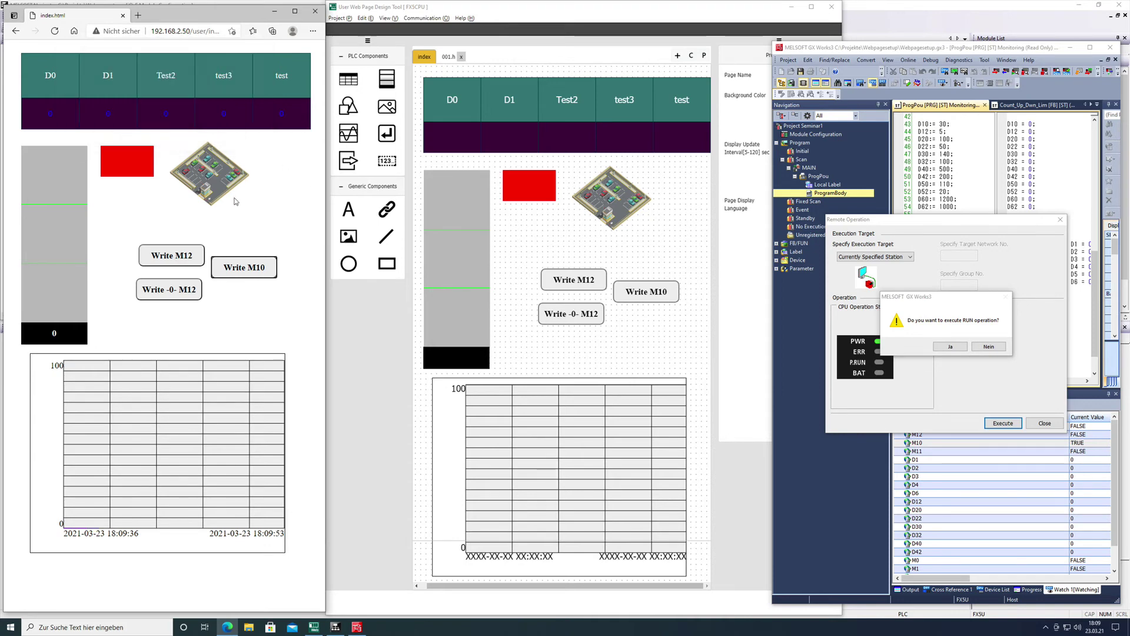
click(989, 347)
click(1045, 423)
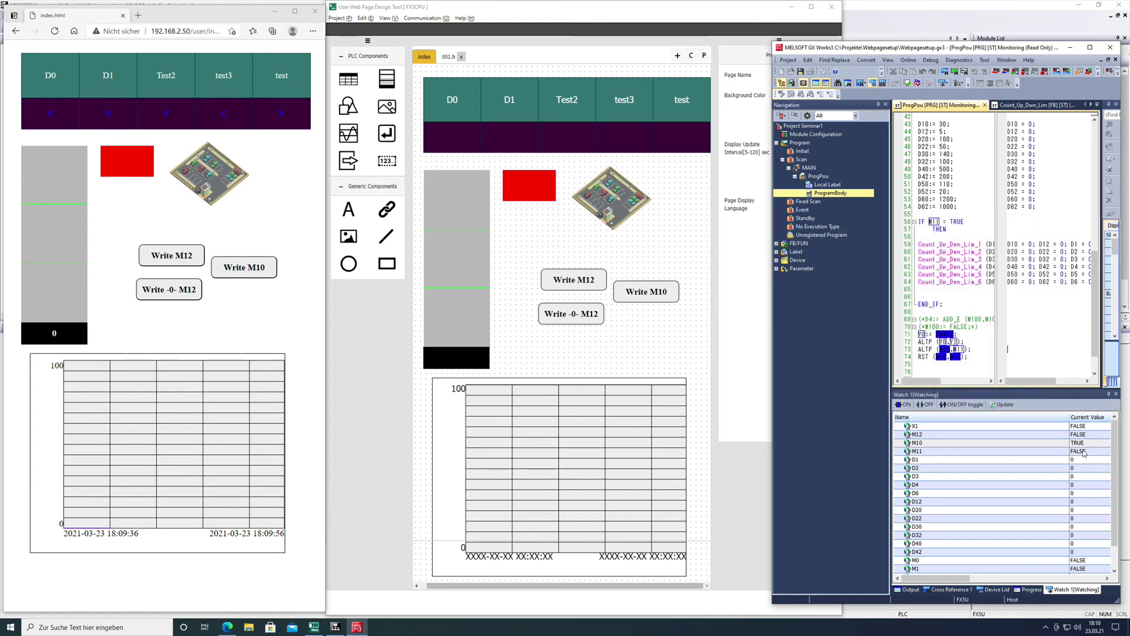
- Repeat the confirmed write of 1 to M10 from the browser page and check the "Write M10" button's properties in the design tool
click(240, 269)
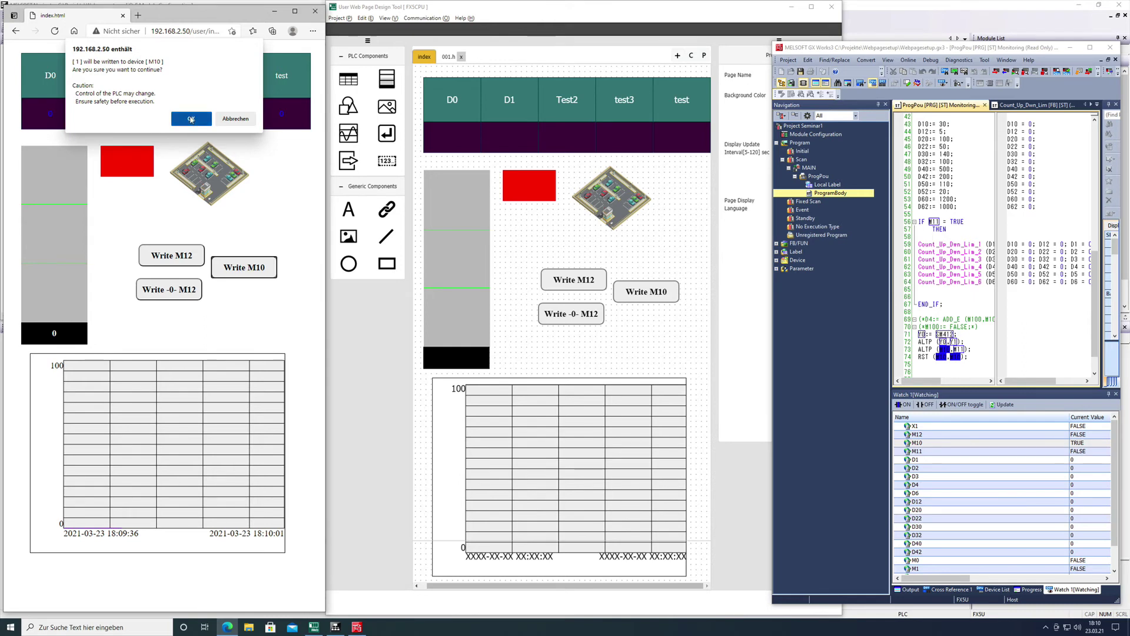
click(192, 120)
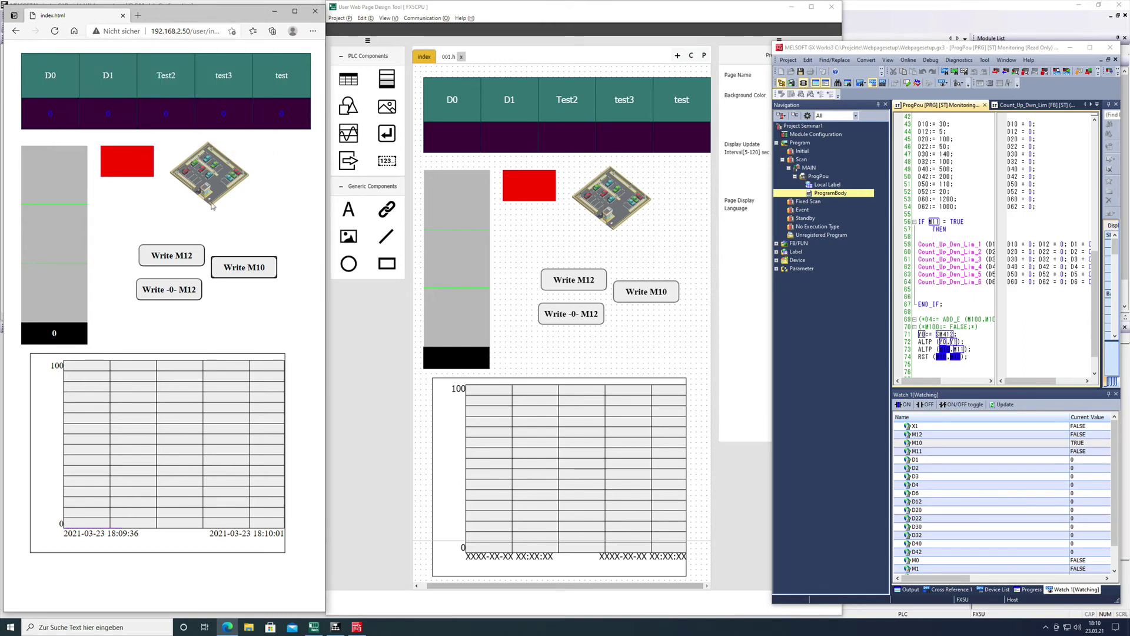
click(641, 292)
click(641, 293)
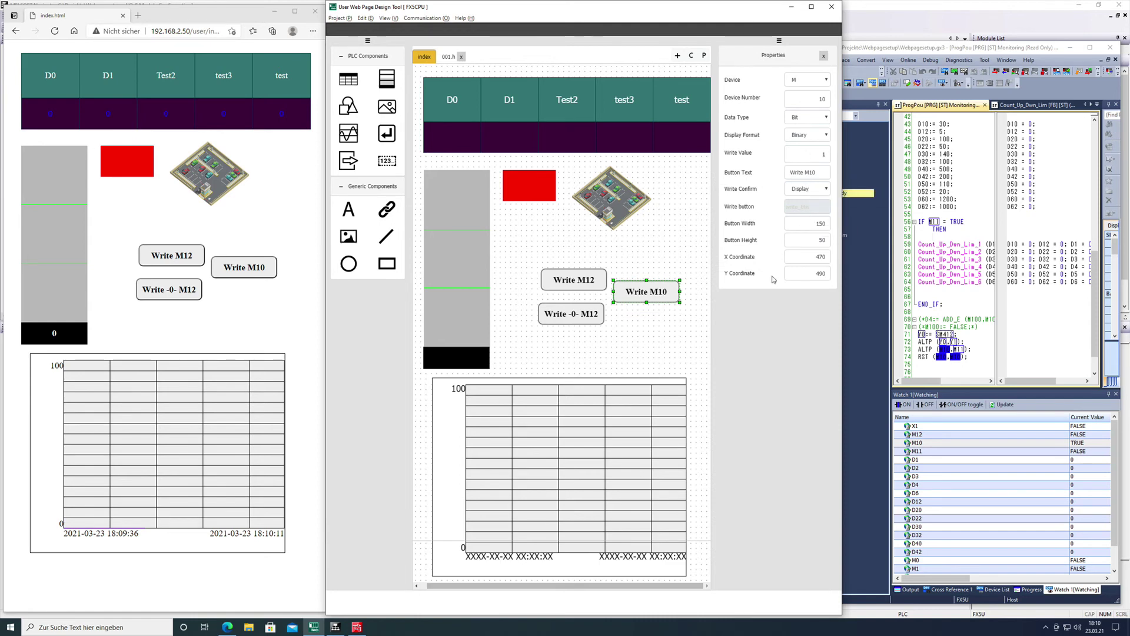
click(243, 274)
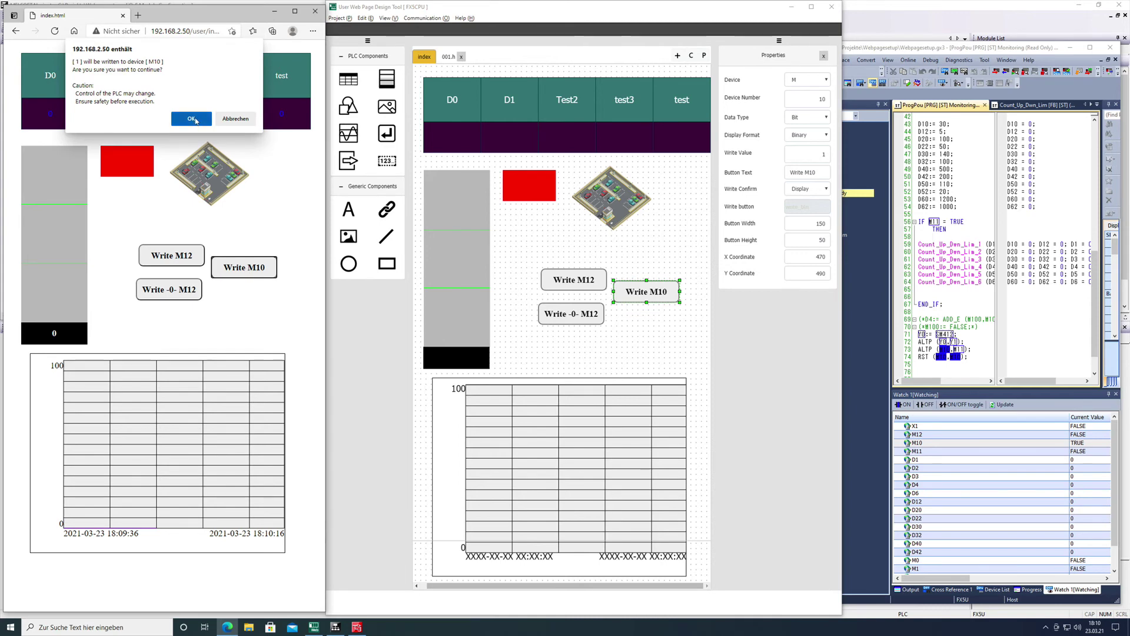
click(196, 120)
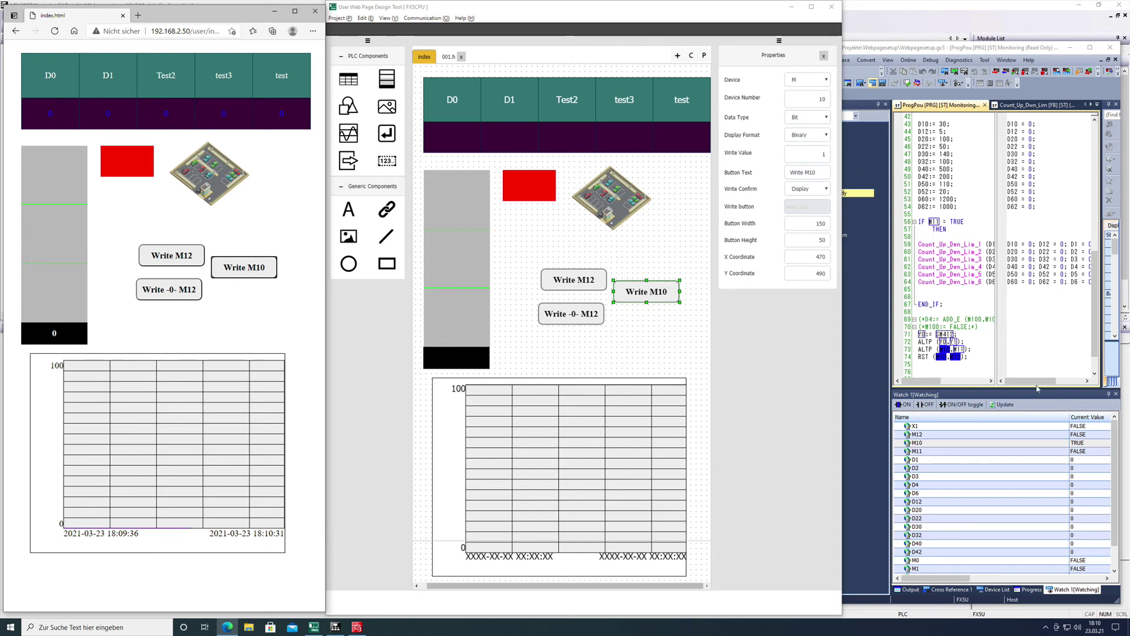
- Execute a remote STOP operation on the currently specified station in GX Works3
click(909, 59)
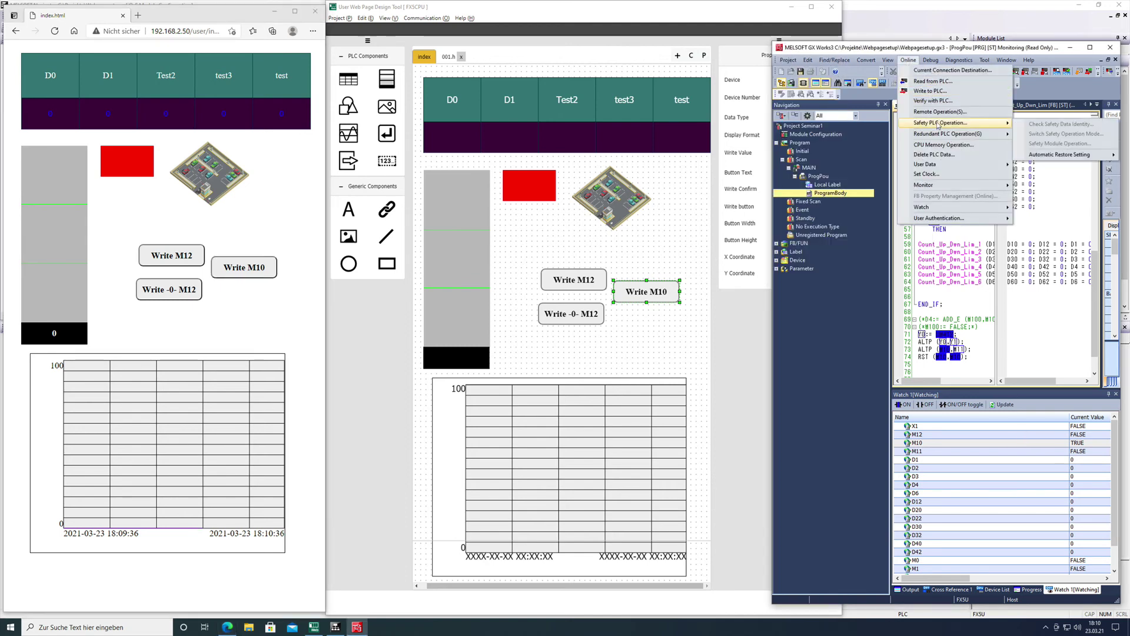
key(Escape)
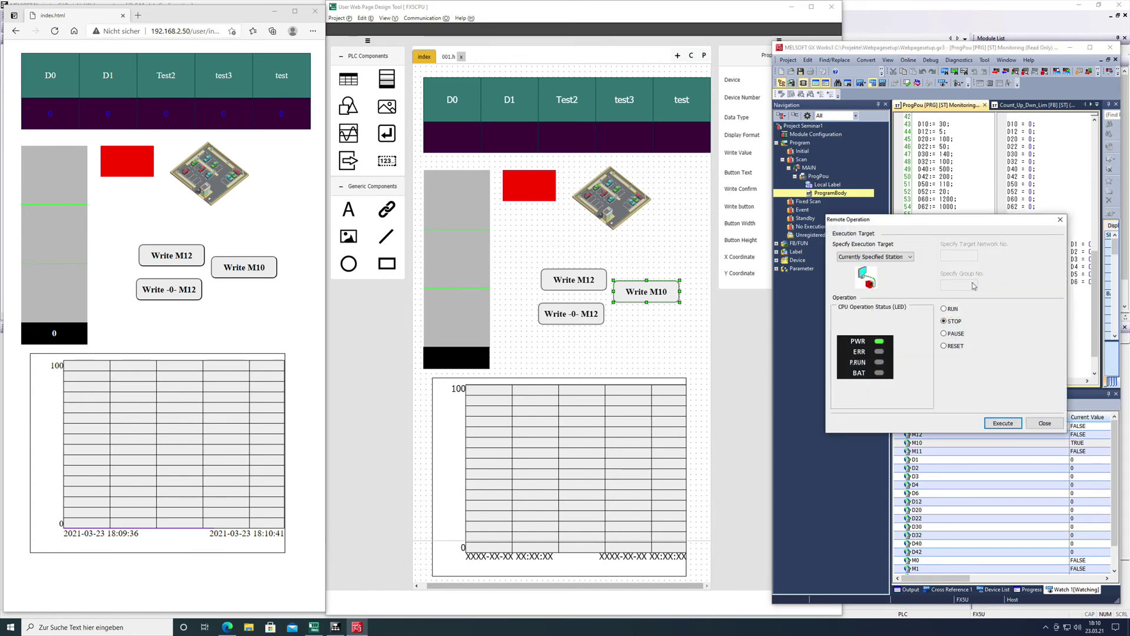
drag(926, 226, 914, 199)
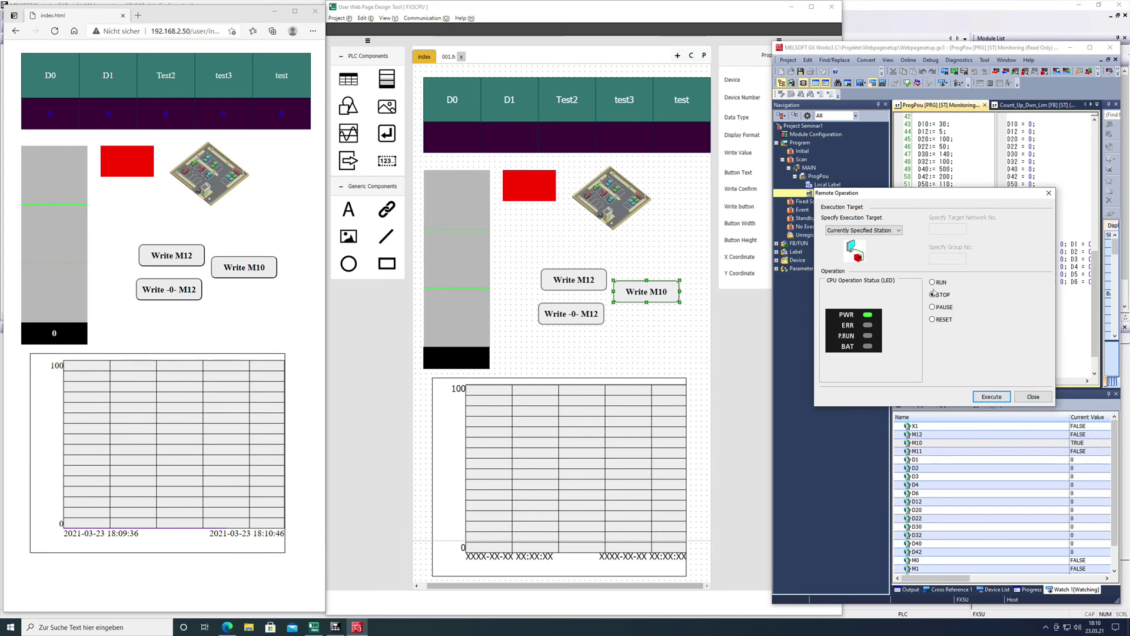
click(991, 397)
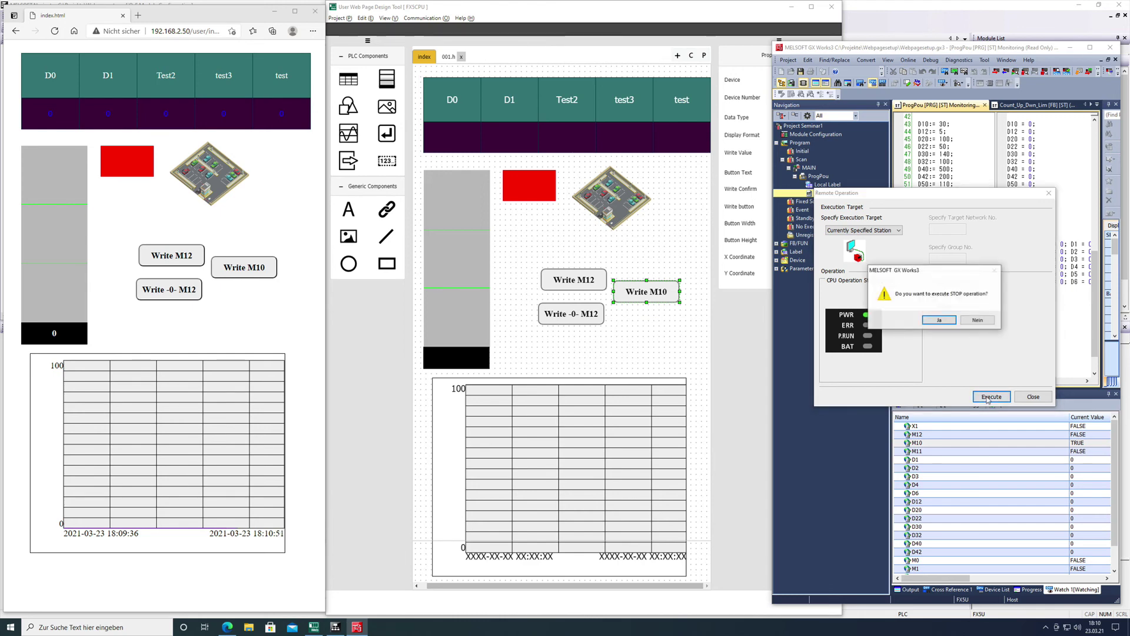
click(941, 322)
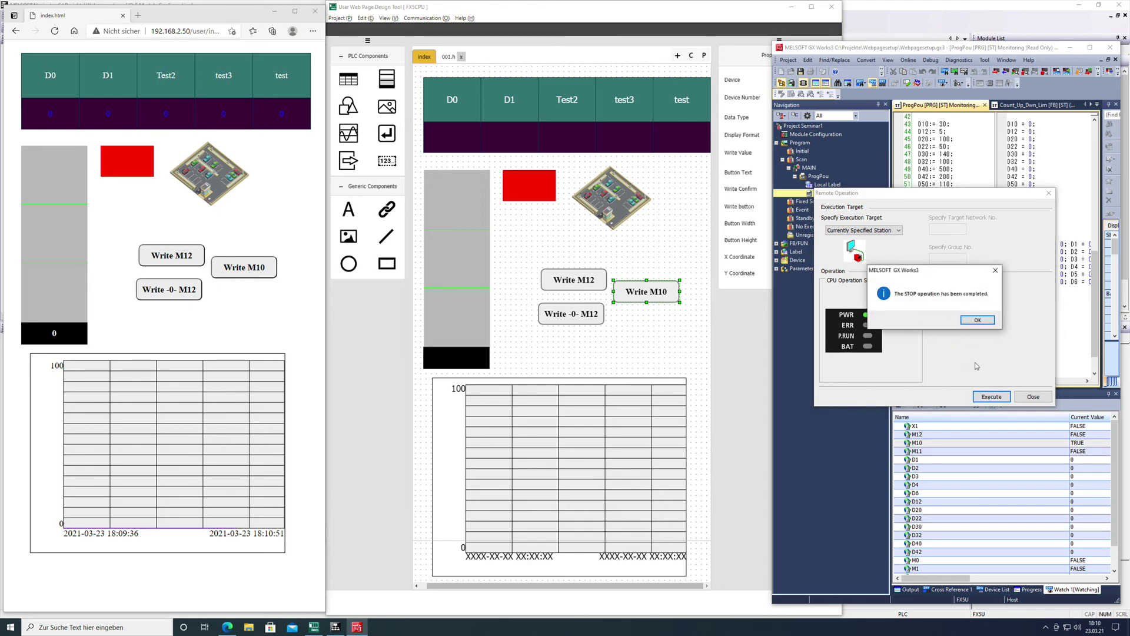
click(977, 321)
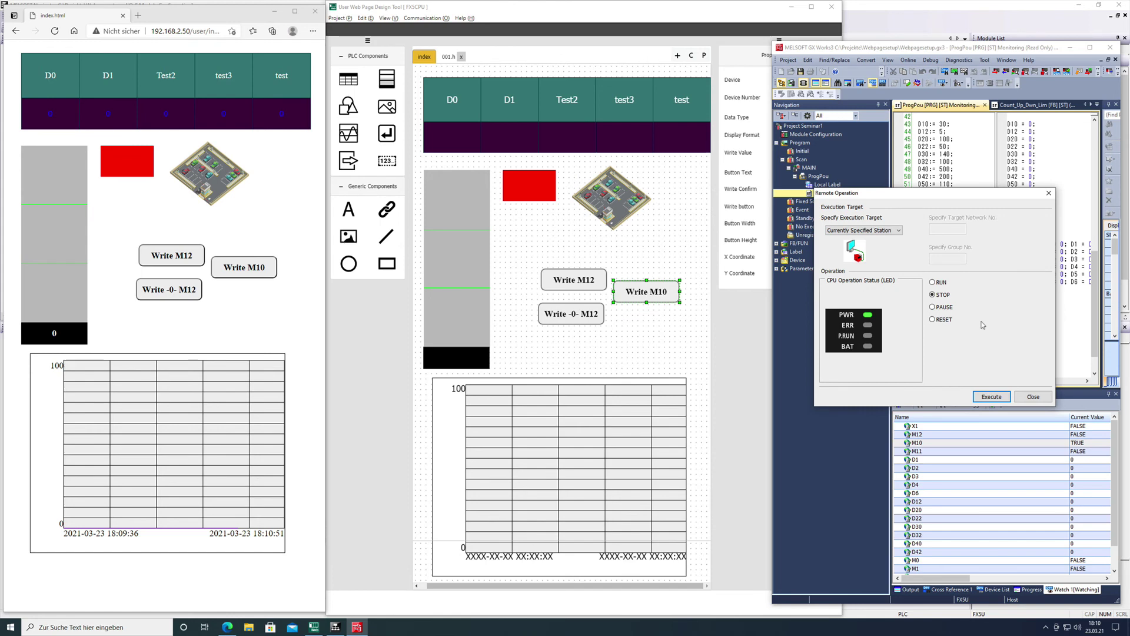
- Set the CPU to RUN through Remote Operation, confirm the execution and close the dialog
click(984, 402)
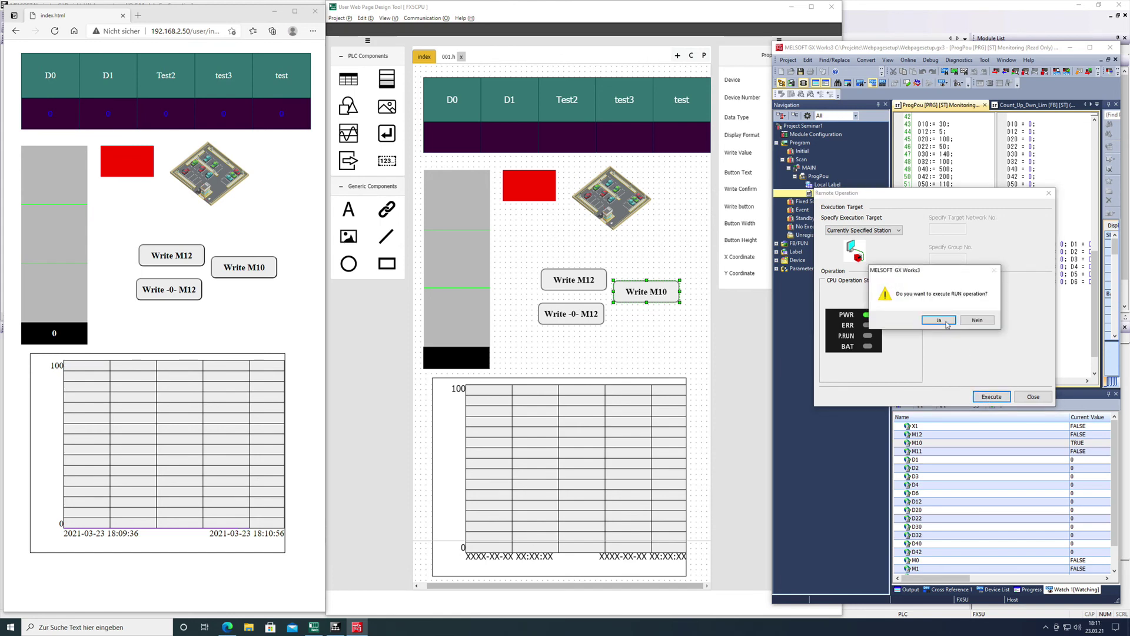
click(942, 321)
click(974, 320)
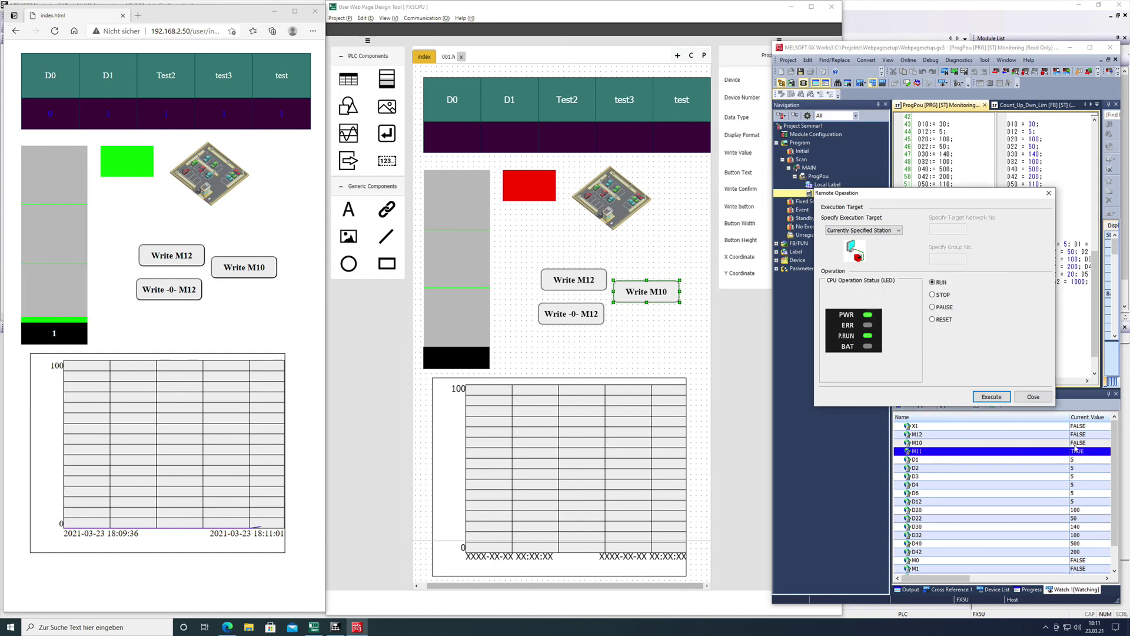
click(1033, 396)
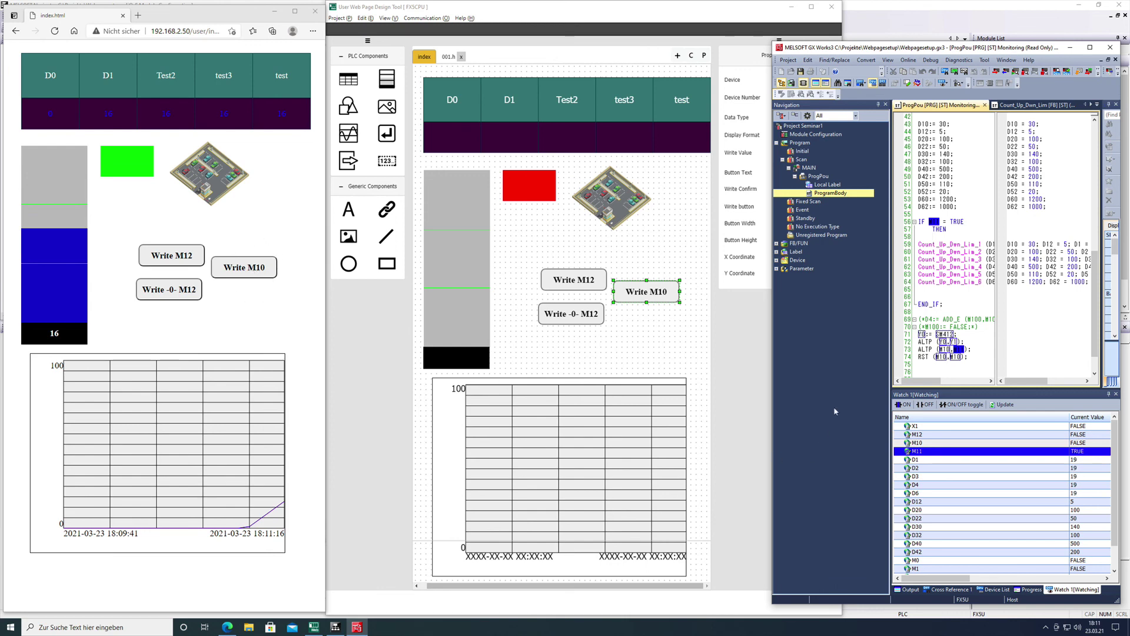
- Test the "Write M10" button in the browser page by writing 1 to M10 twice with confirmation
click(247, 267)
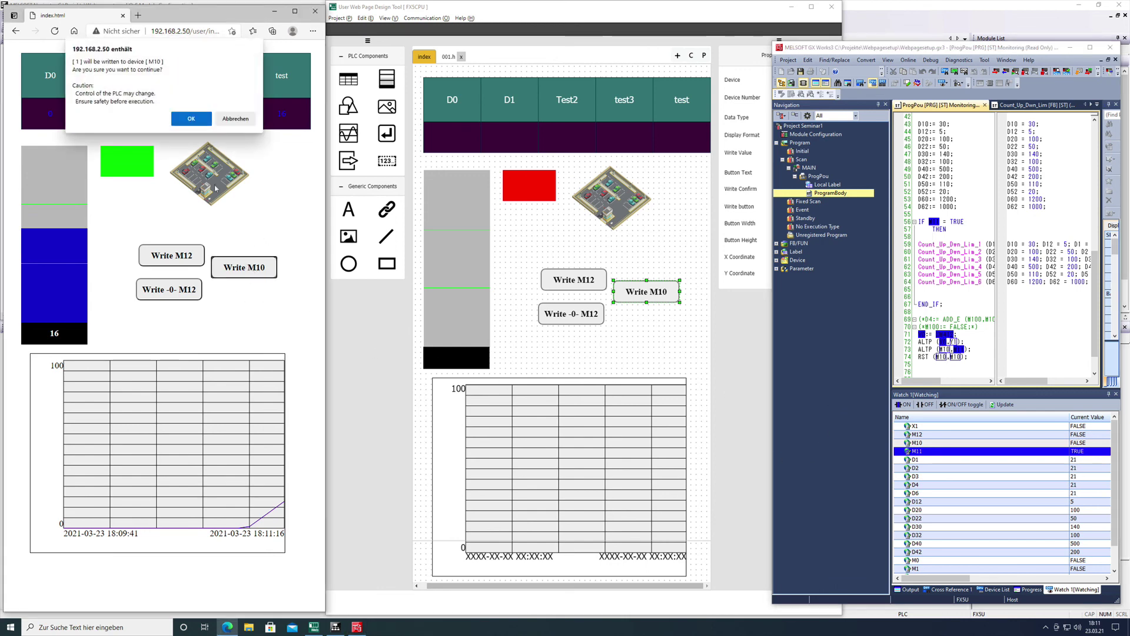
key(Return)
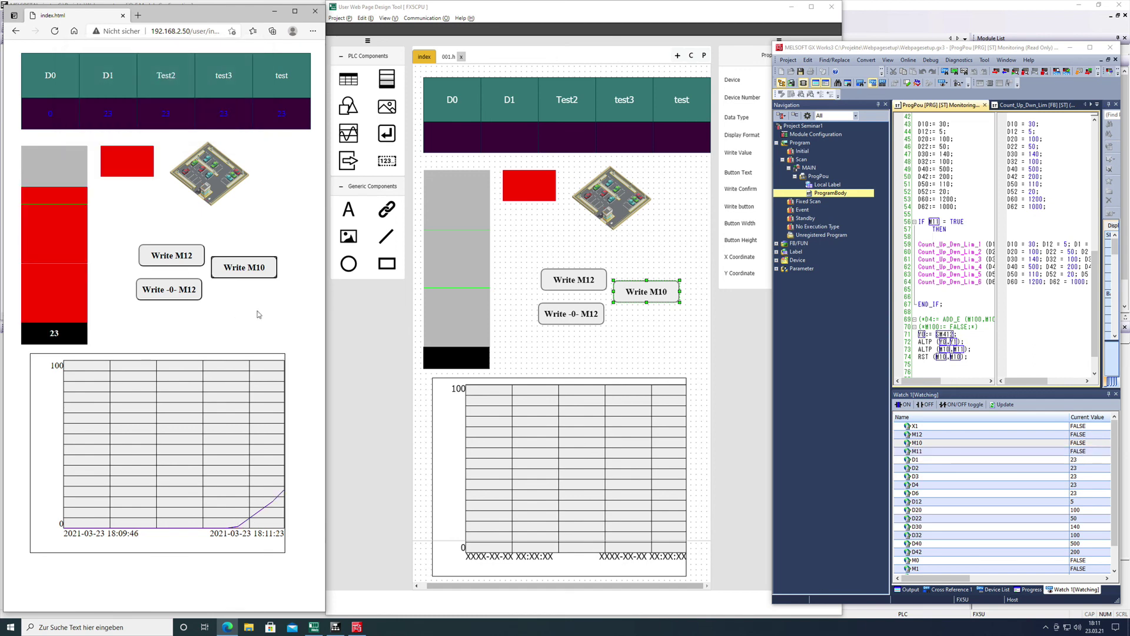
click(242, 271)
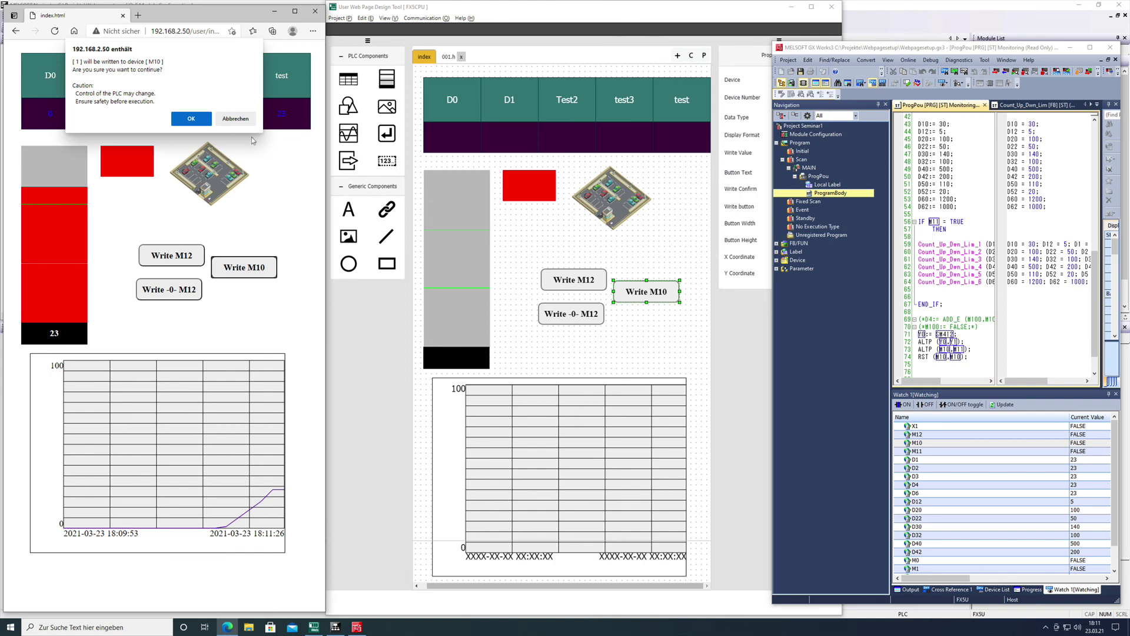
click(186, 120)
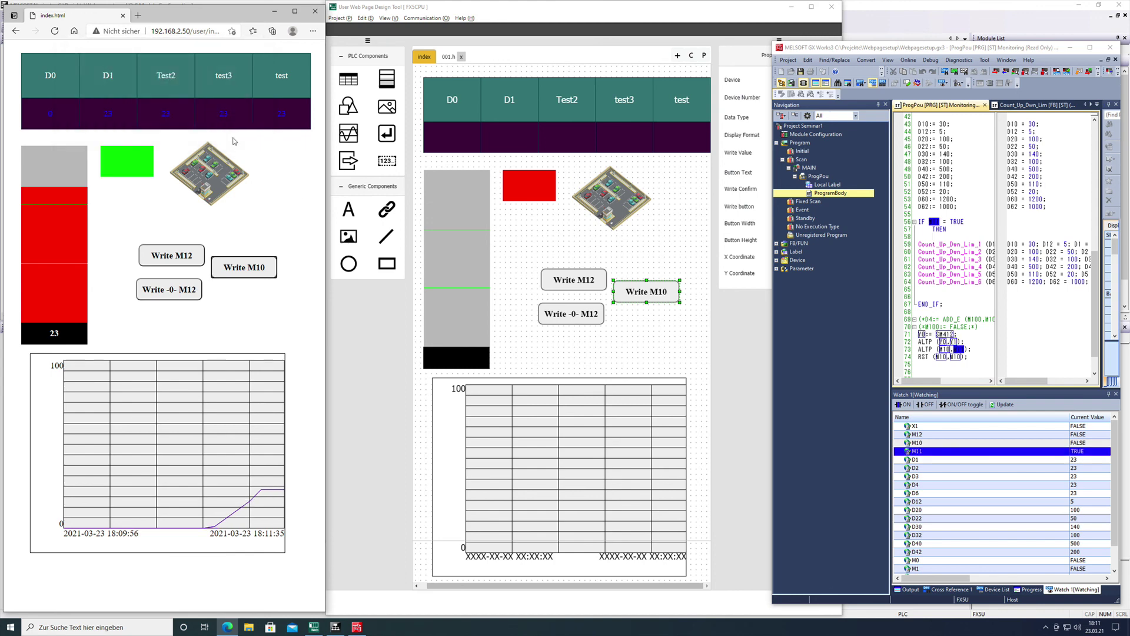